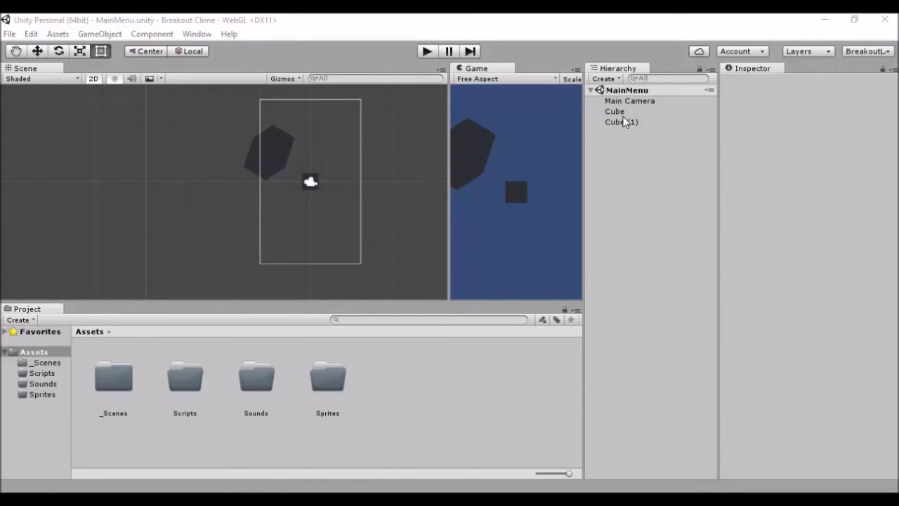
- Delete both cubes, Cube and Cube (1), from the MainMenu scene
click(629, 121)
click(615, 112)
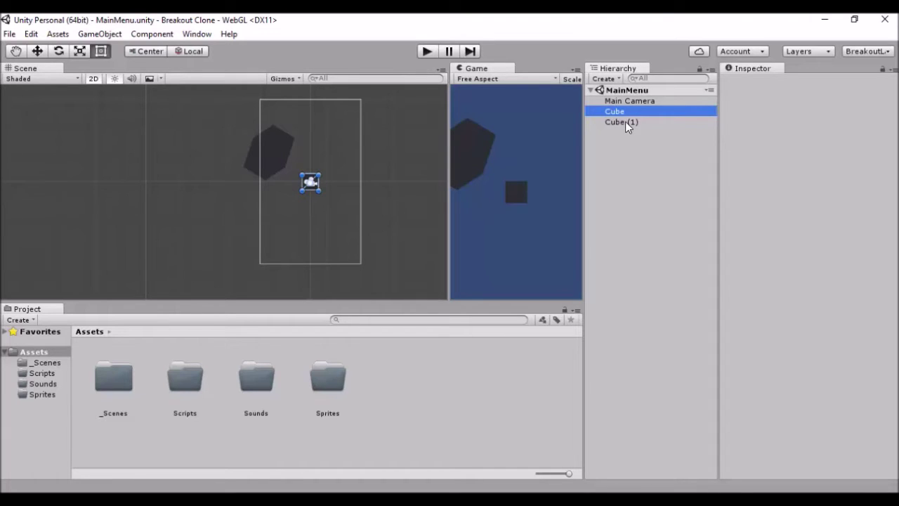
ctrl+click(625, 122)
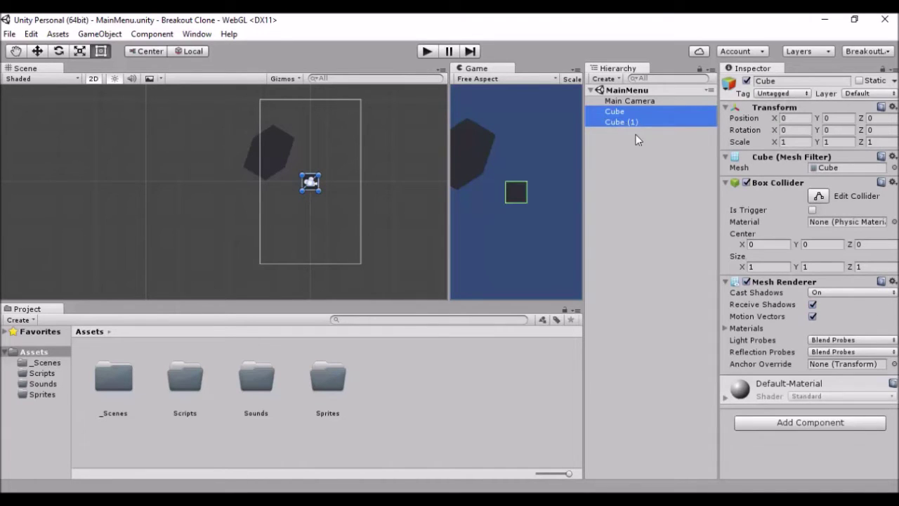
key(Delete)
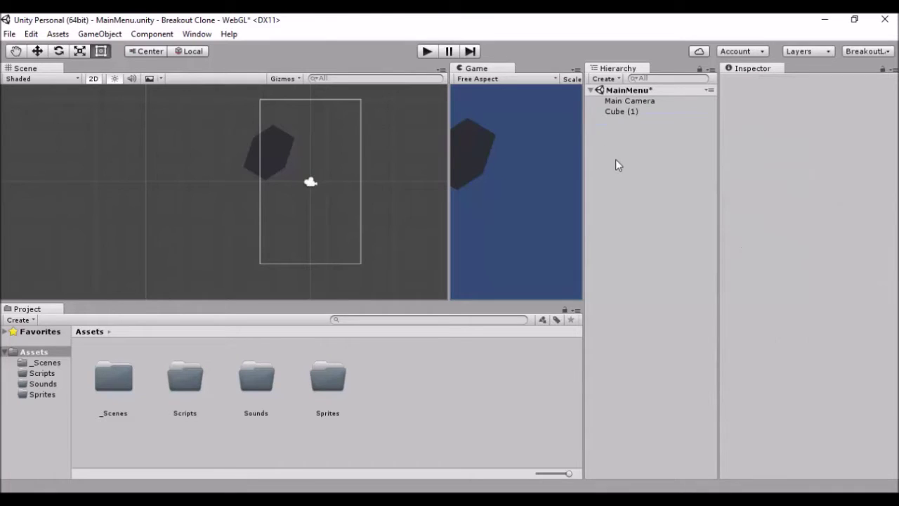
click(624, 118)
key(Delete)
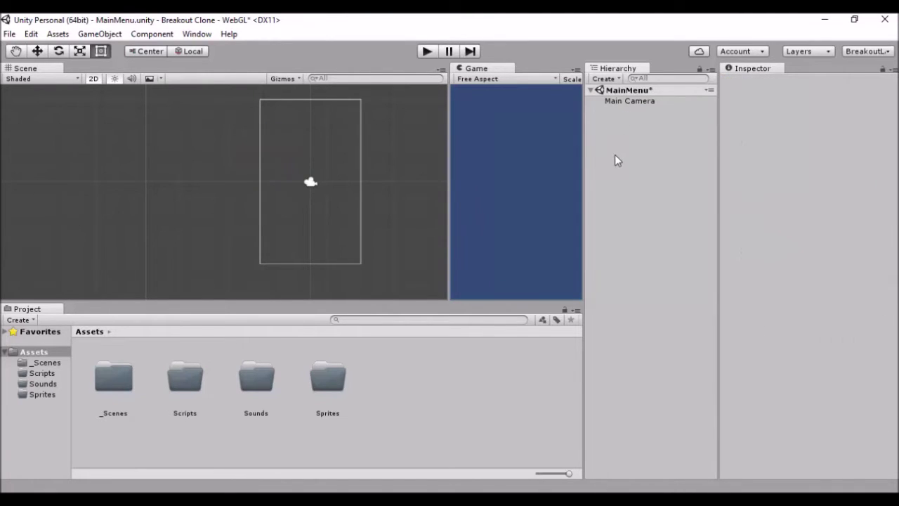
- Dismiss the Dropbox notification and add a UI Canvas to the MainMenu scene
right_click(625, 136)
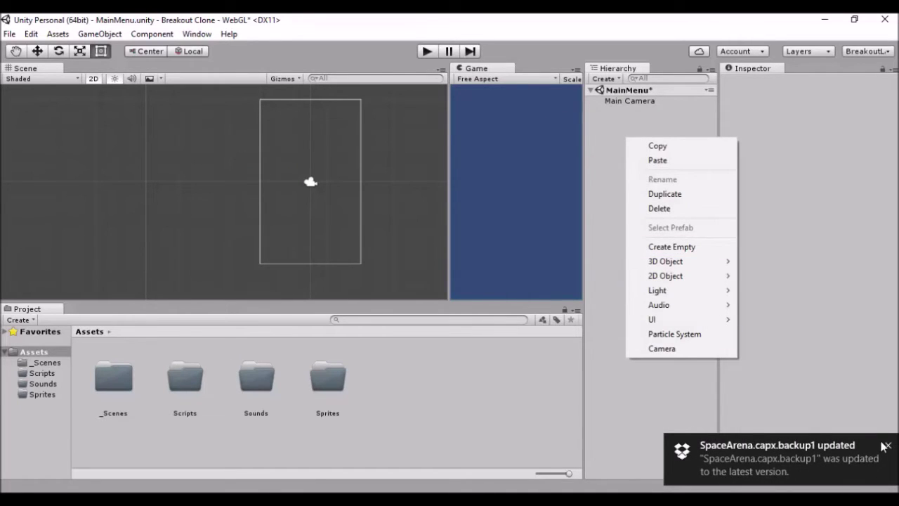
click(888, 446)
click(888, 447)
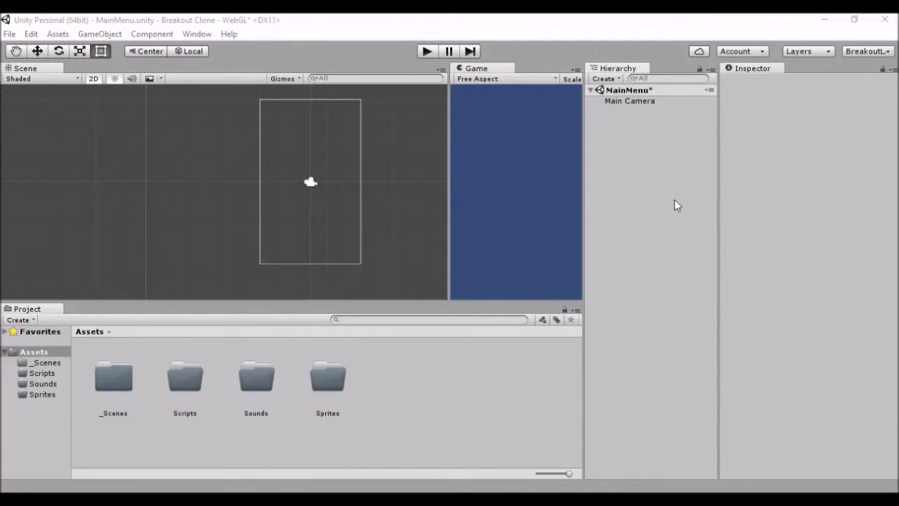
right_click(607, 119)
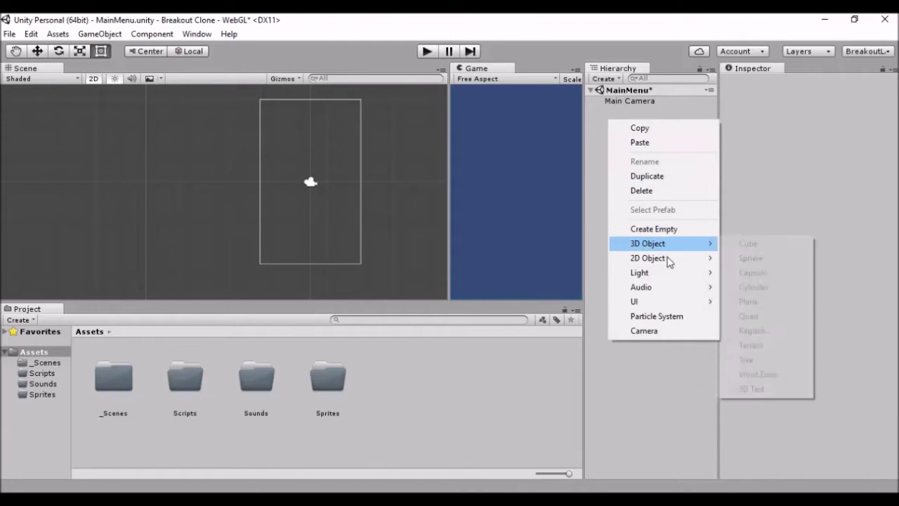
mouse_move(690, 307)
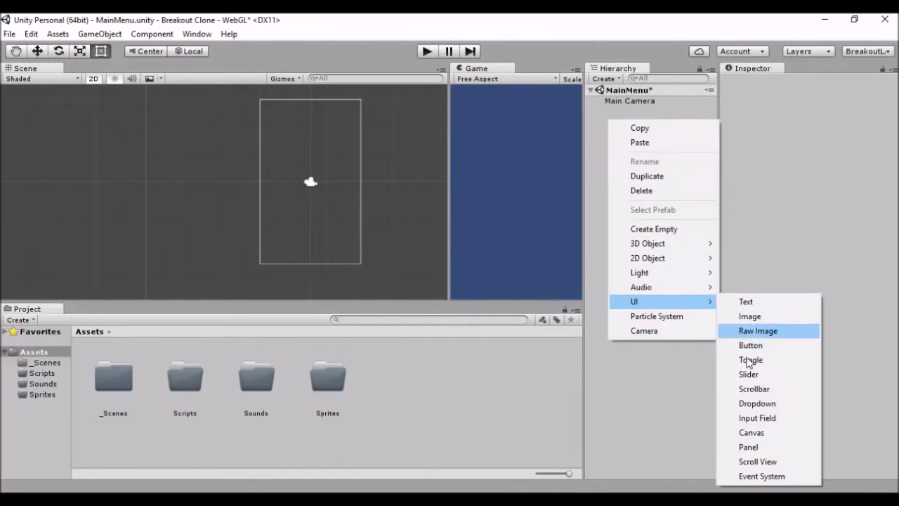
click(762, 431)
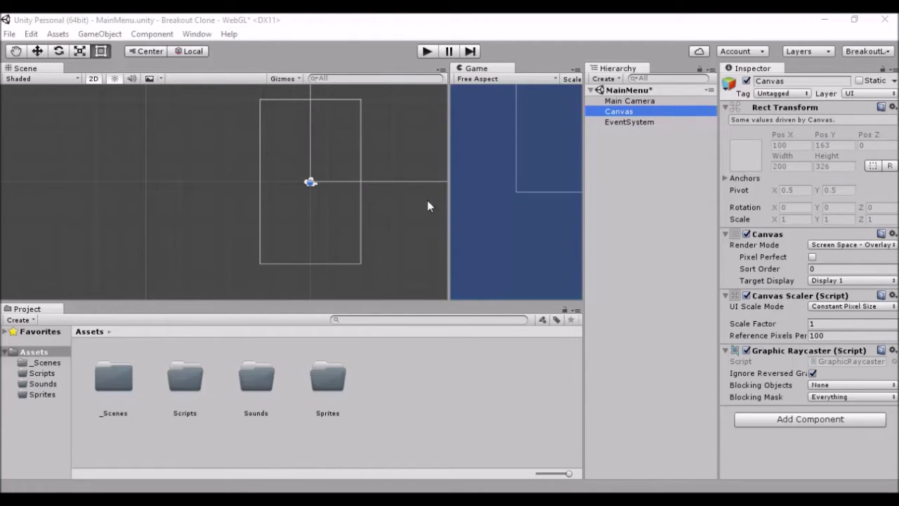
- Frame the whole Canvas in the Scene view and widen the Game view at the Scene view's expense
scroll(404, 191, down, 10)
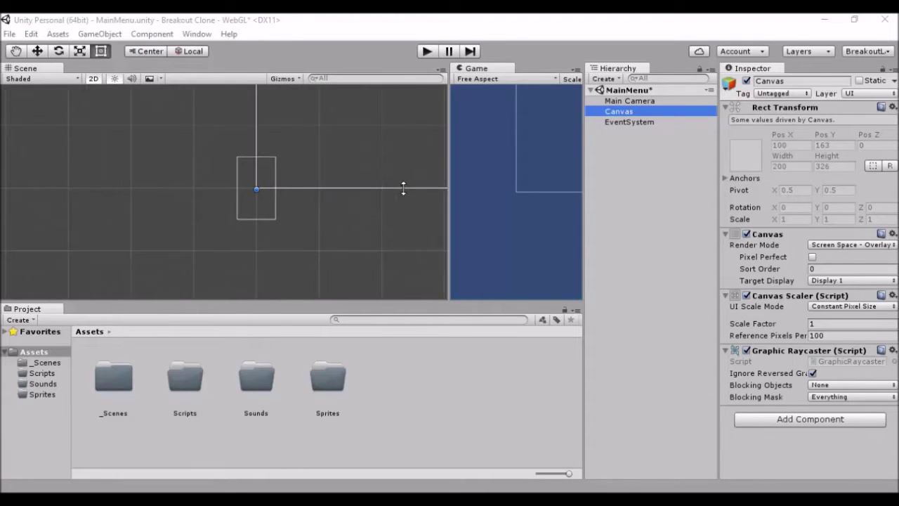
click(622, 111)
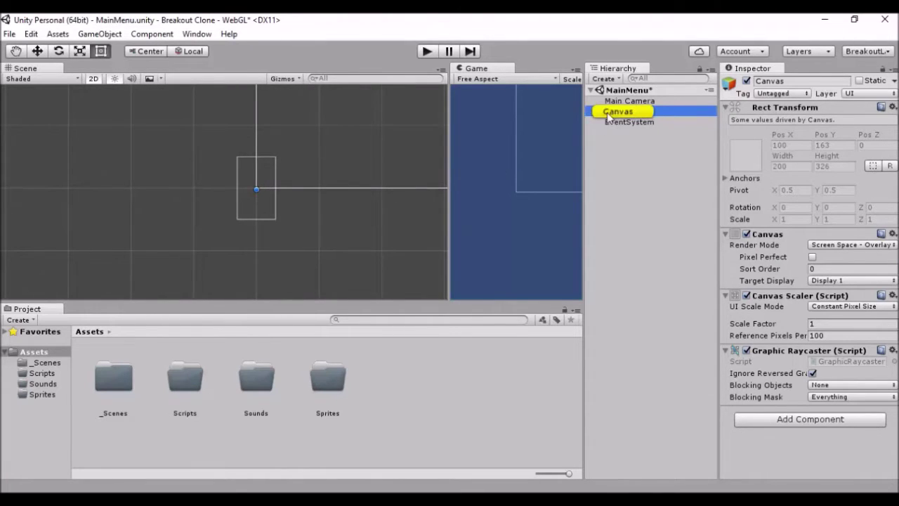
click(322, 202)
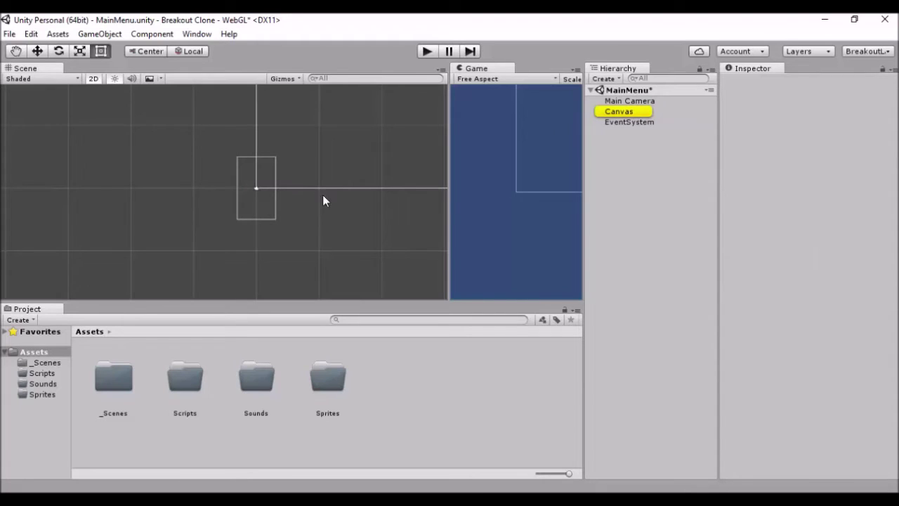
click(359, 159)
key(f)
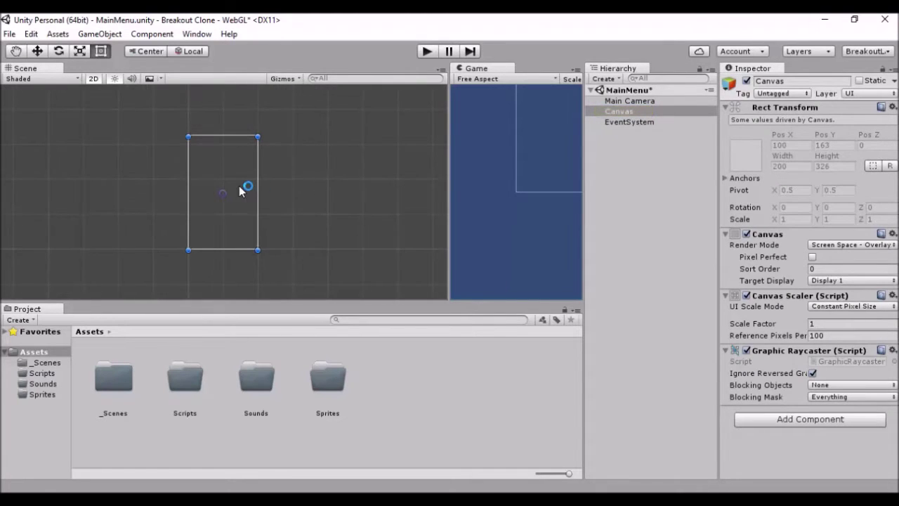
scroll(242, 188, up, 3)
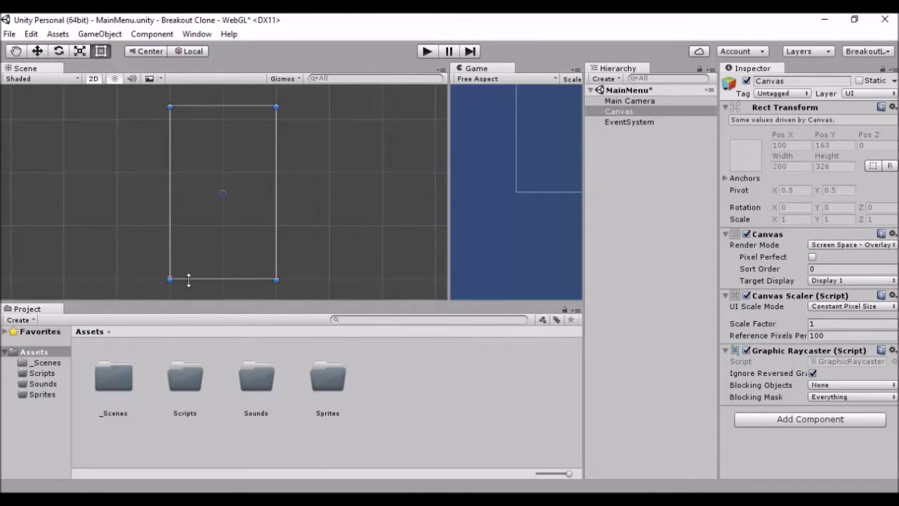
click(622, 102)
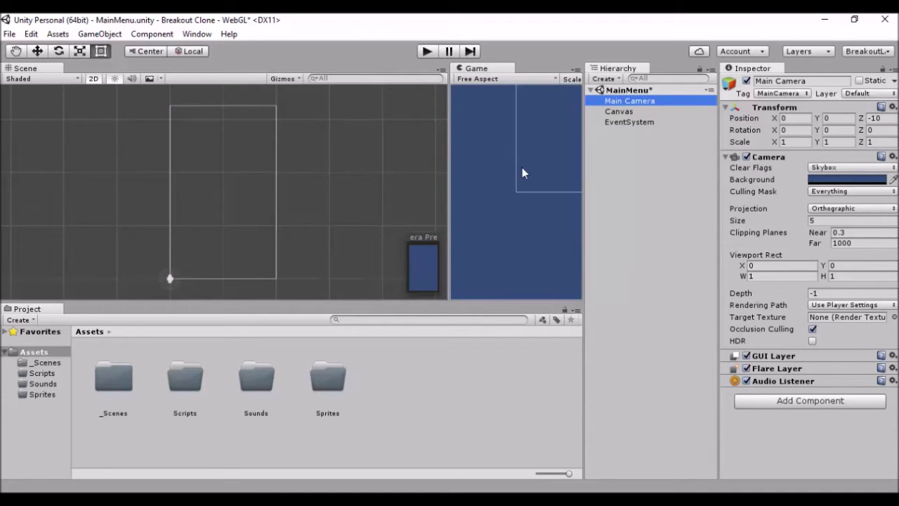
drag(448, 123, 257, 126)
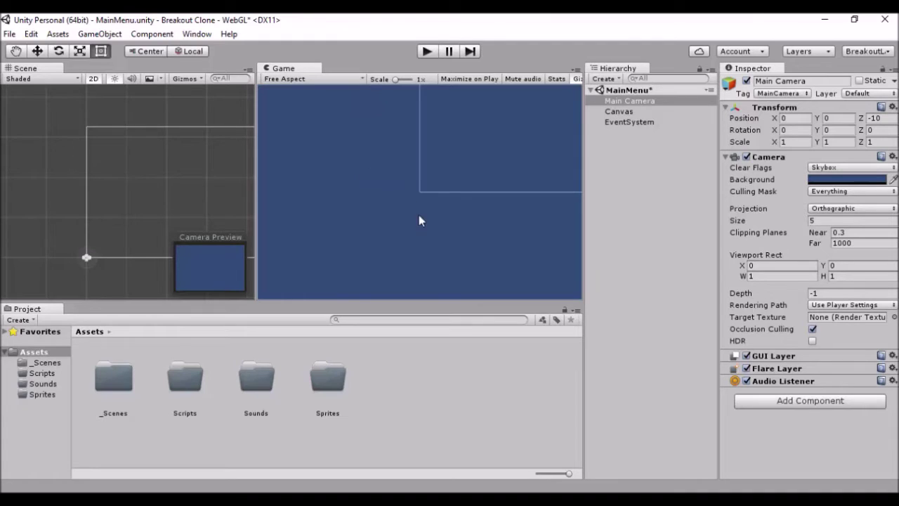
- Examine the Render Mode options of the Canvas component
click(618, 111)
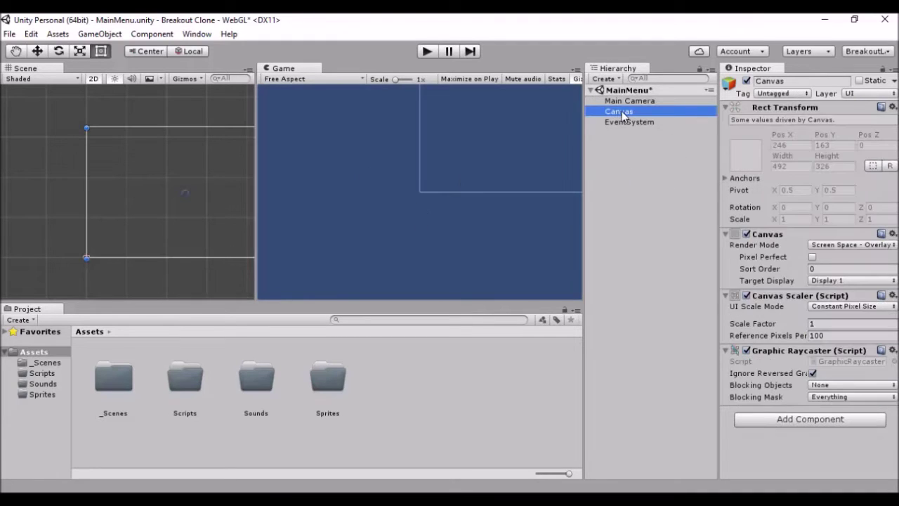
click(786, 236)
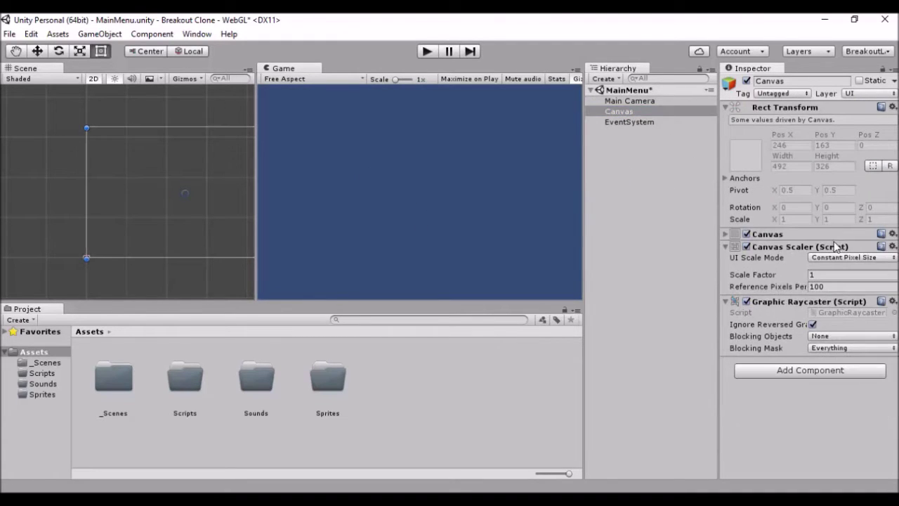
click(786, 237)
click(813, 245)
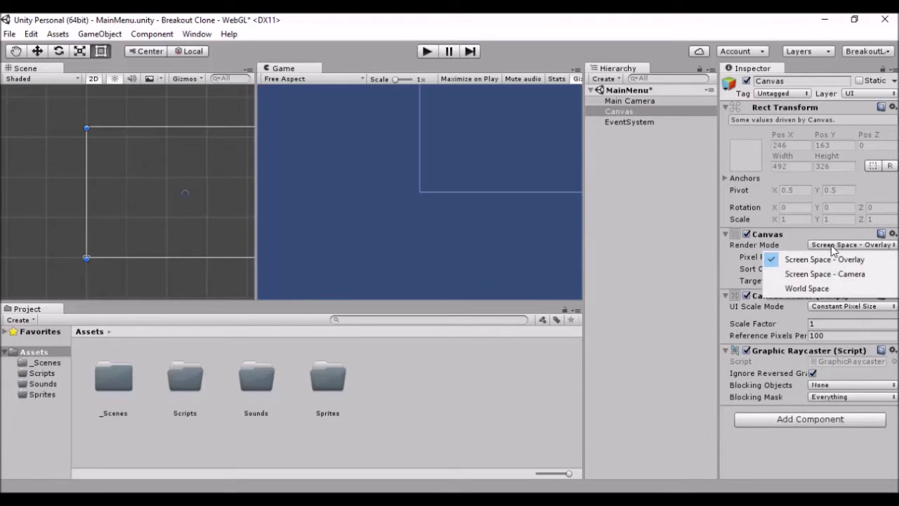
click(807, 245)
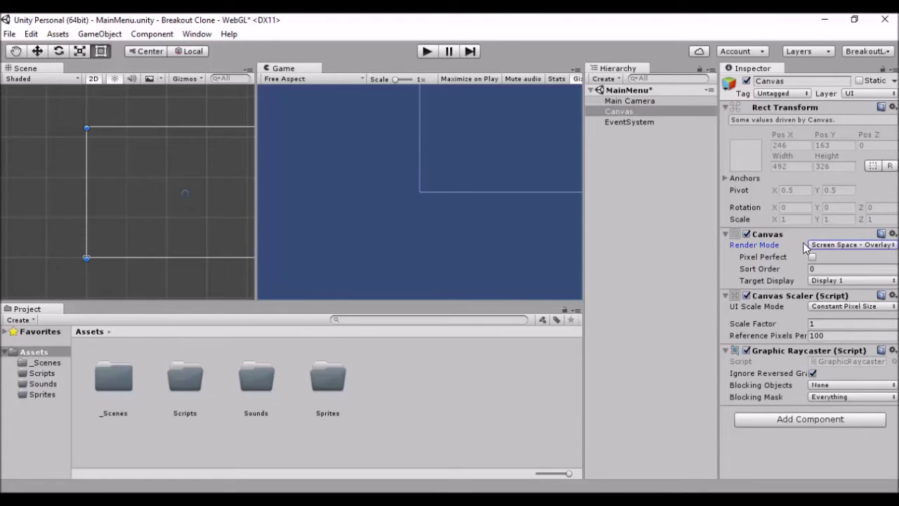
- Set the Canvas Scaler to Scale With Screen Size, matching width or height with a Match value of 0.5
click(832, 307)
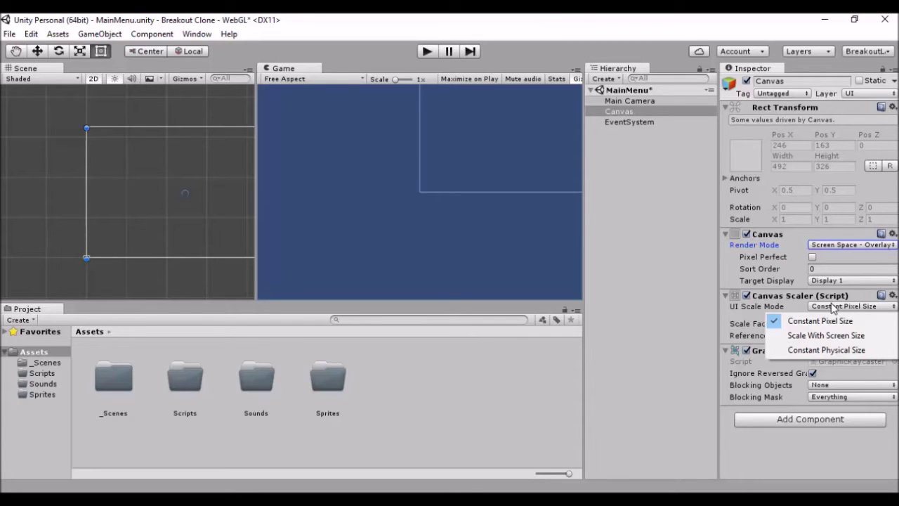
click(823, 335)
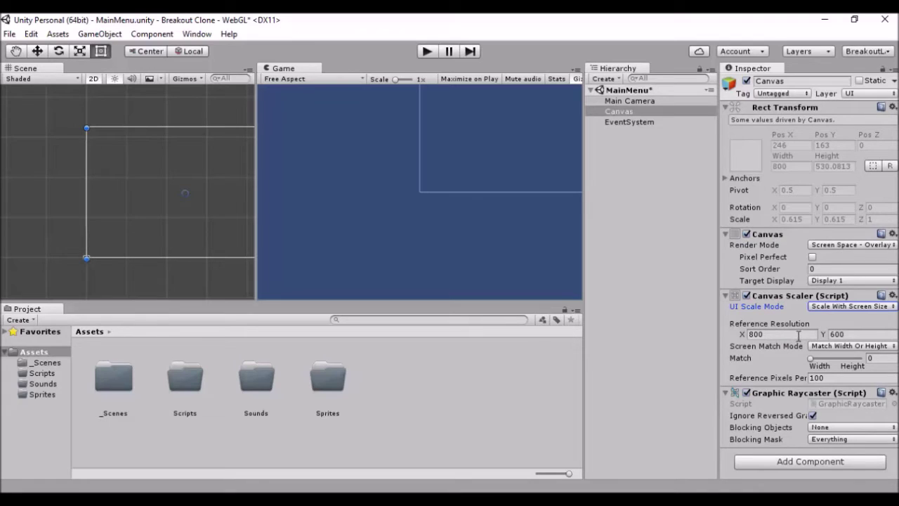
click(833, 349)
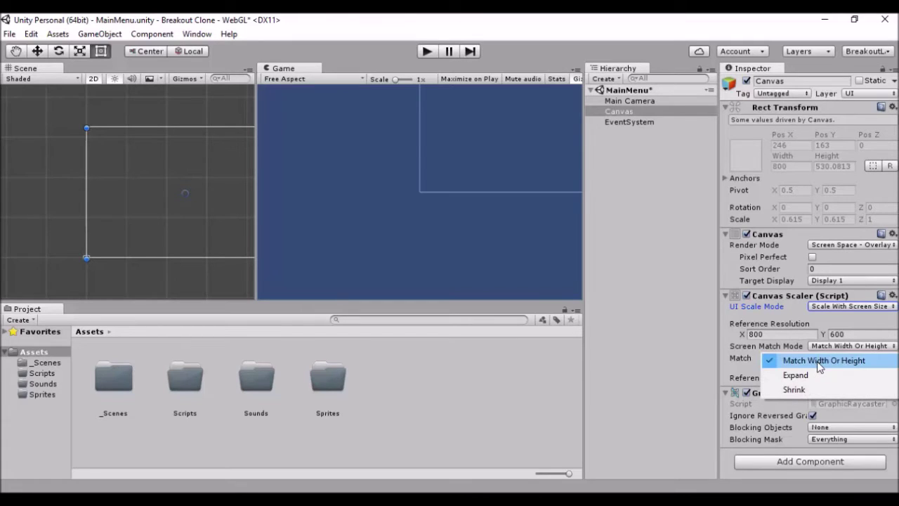
click(819, 367)
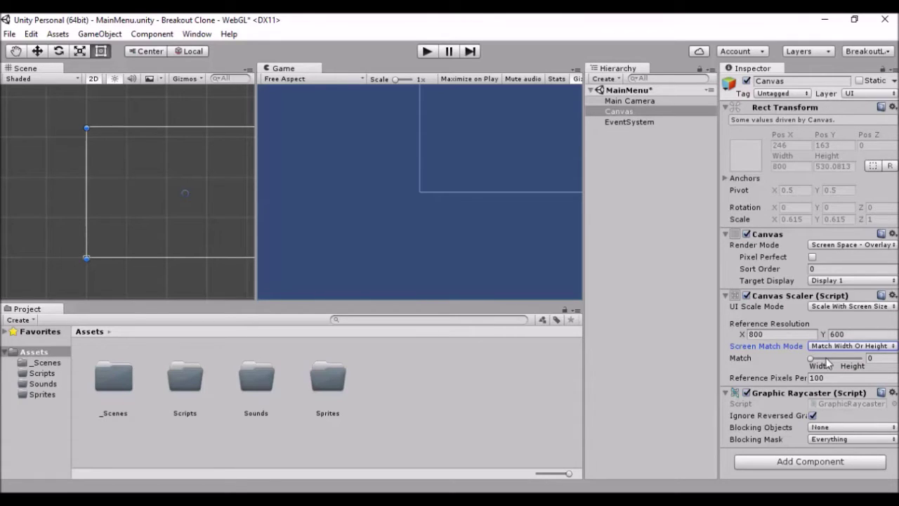
click(871, 357)
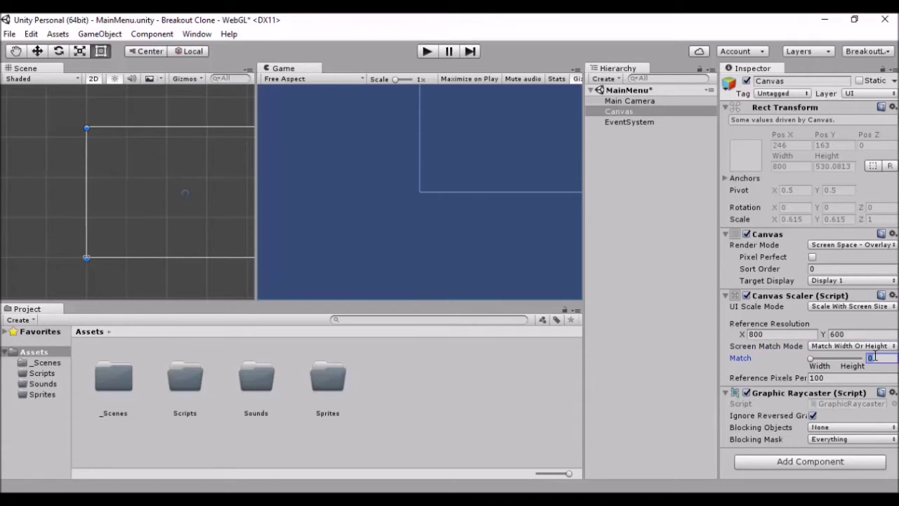
text(0.5)
click(618, 128)
click(625, 124)
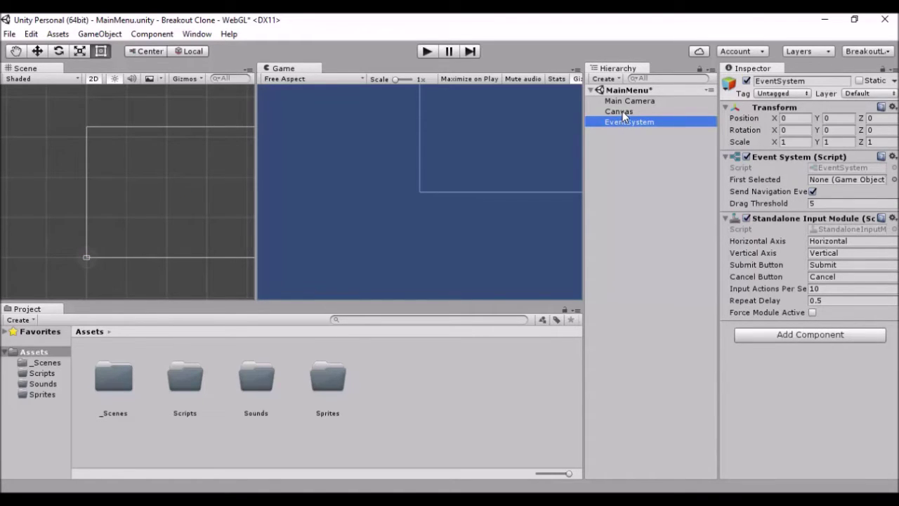
- Add a UI Text object as a child of the Canvas
click(622, 111)
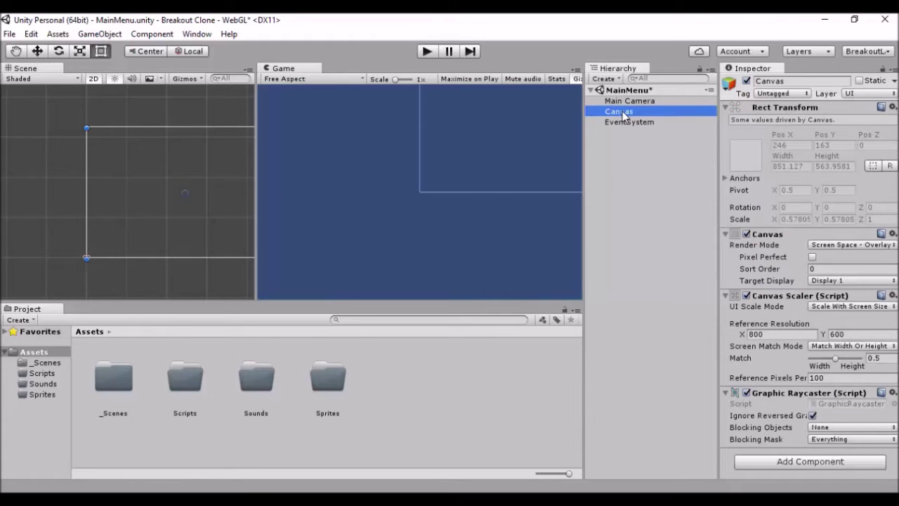
right_click(622, 111)
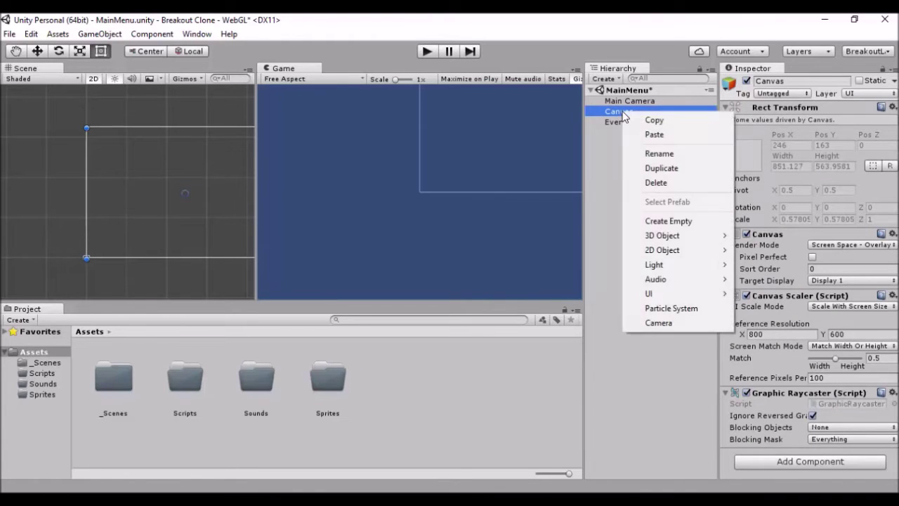
mouse_move(670, 295)
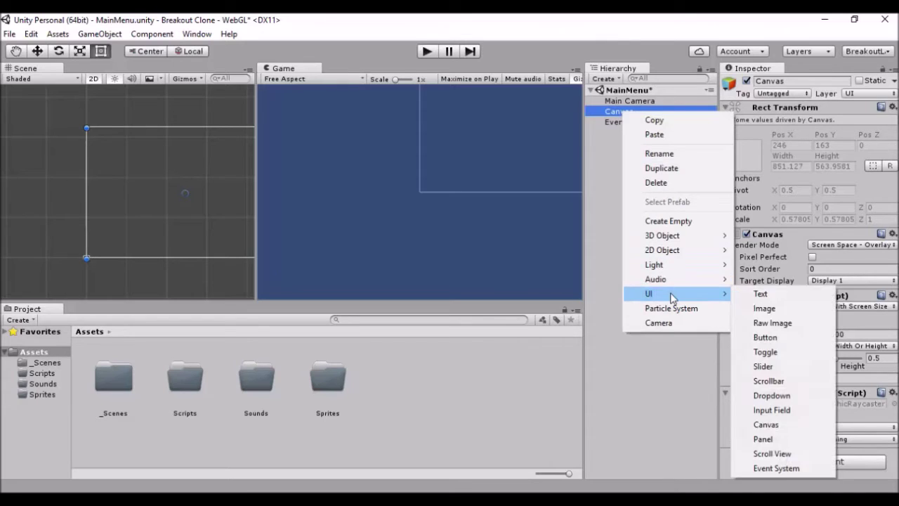
key(Escape)
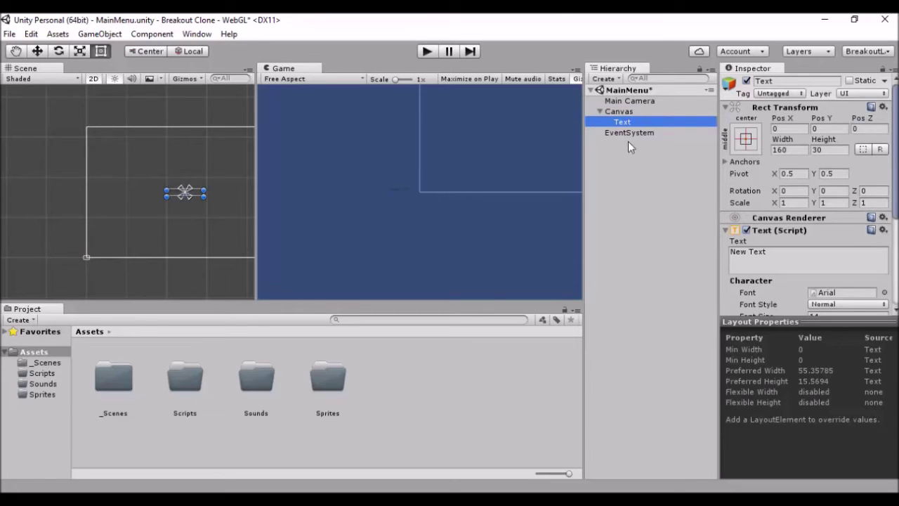
right_click(620, 170)
click(607, 151)
- Set both the horizontal and vertical overflow of the Text object to Overflow
click(618, 111)
click(624, 123)
drag(797, 319, 794, 417)
scroll(788, 333, down, 3)
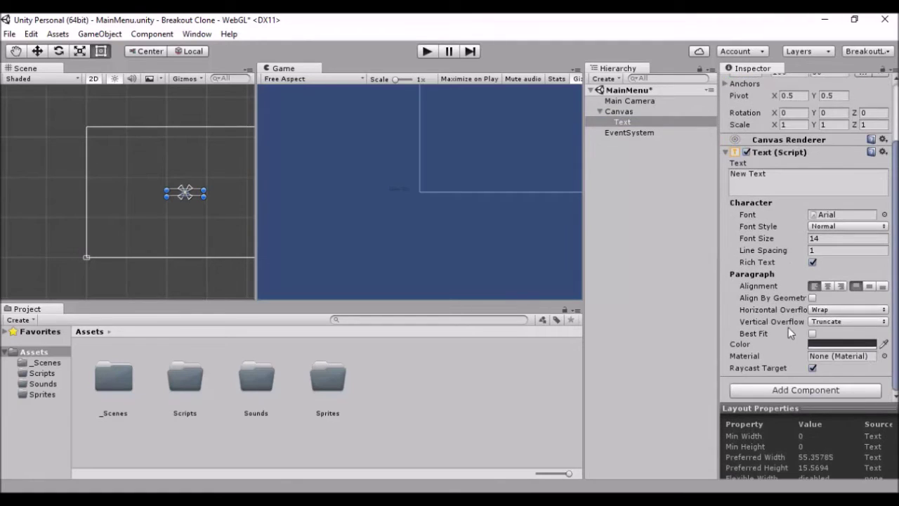
click(813, 312)
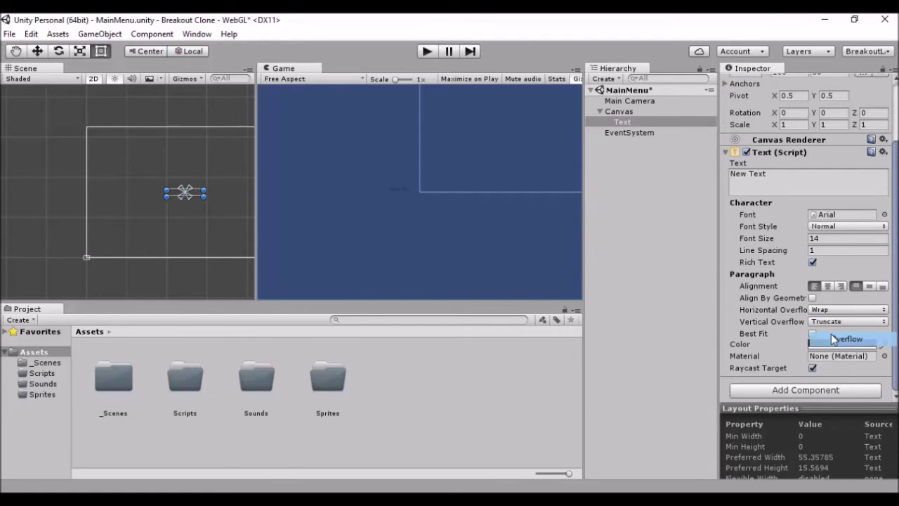
click(824, 337)
click(827, 320)
click(846, 349)
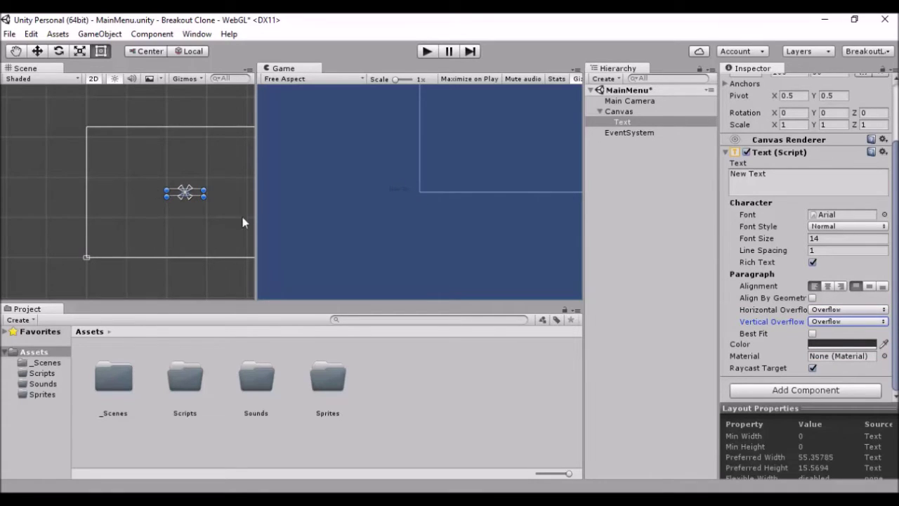
- Replace the Text object's default wording with "Breakout Clone"
click(763, 189)
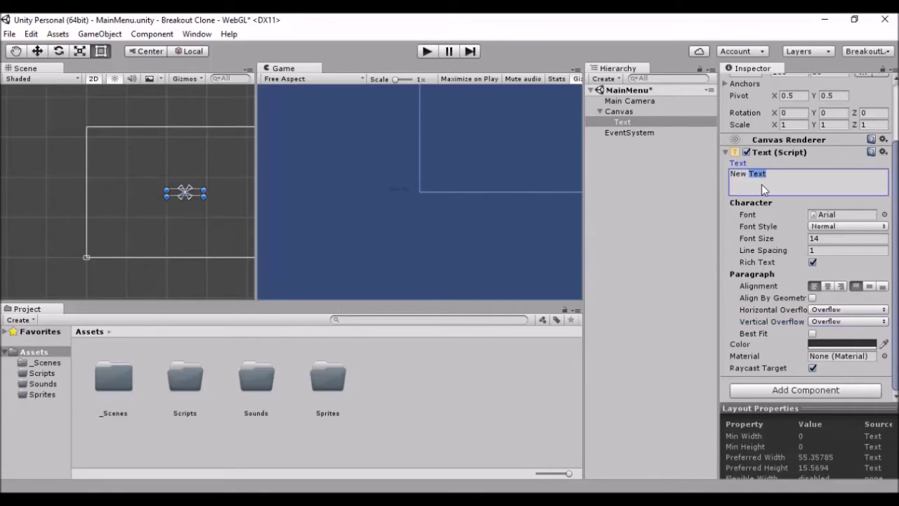
drag(742, 185, 730, 174)
text(Breakt)
key(BackSpace)
text(out Clone)
key(Return)
- Format the "Breakout Clone" title at font size 36 in Bold, aligned to the center horizontally and the middle vertically
click(832, 238)
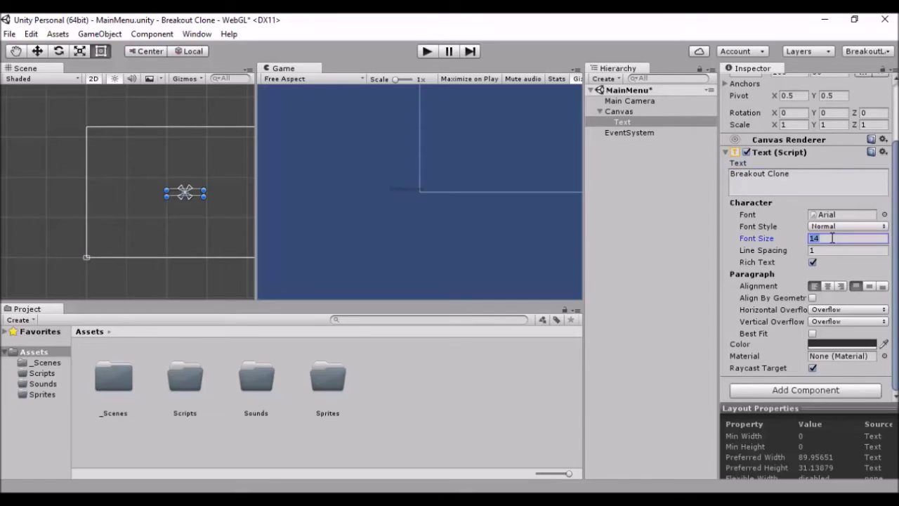
text(36)
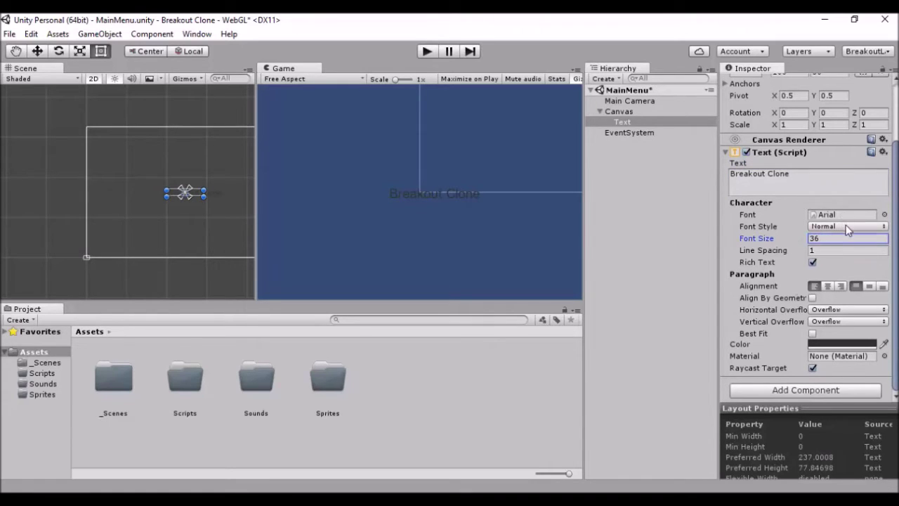
click(846, 227)
click(839, 257)
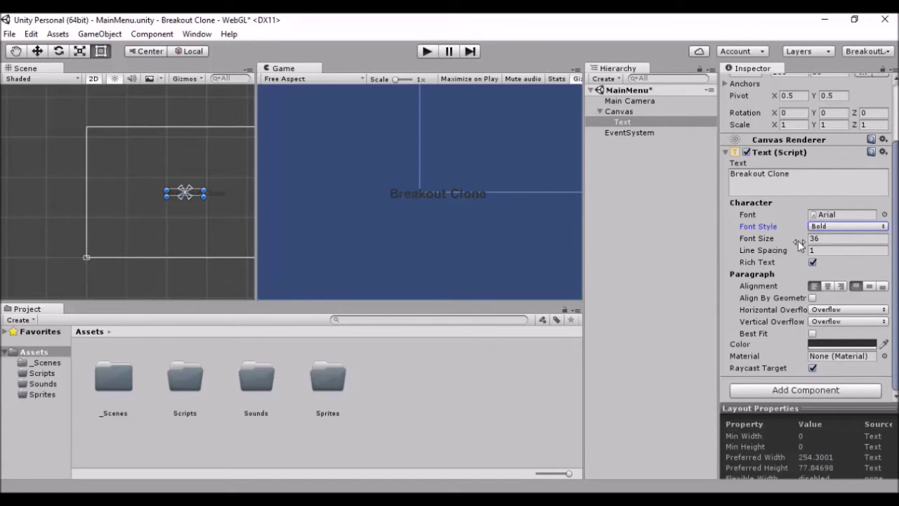
click(827, 286)
click(869, 286)
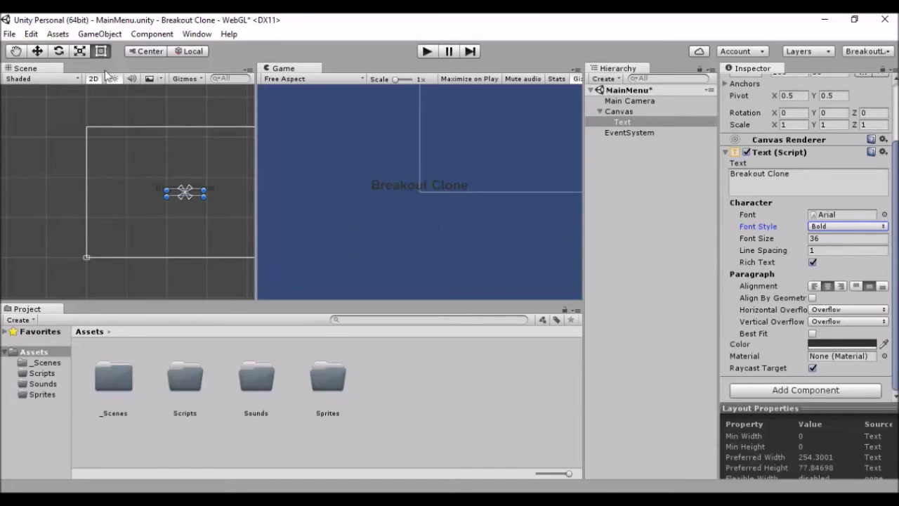
- Move the title text straight up to just inside the canvas's upper edge with the Move tool
click(37, 50)
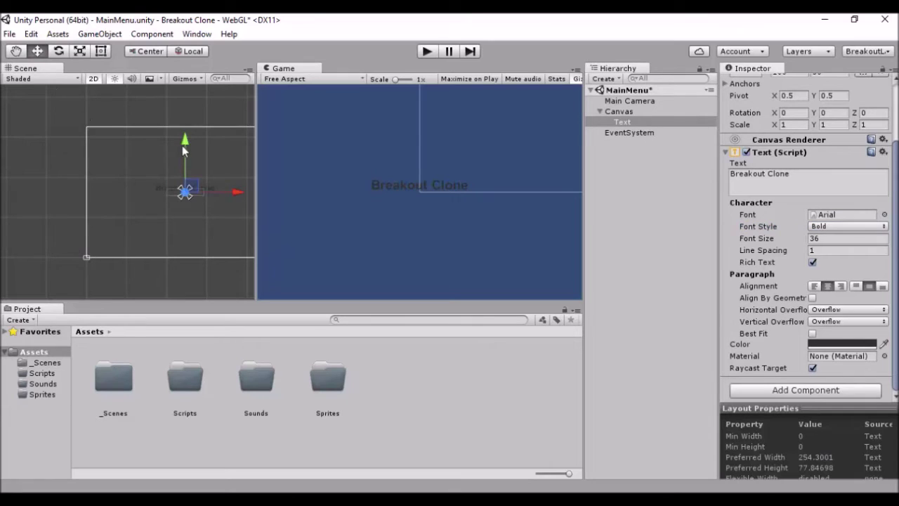
drag(182, 146, 183, 85)
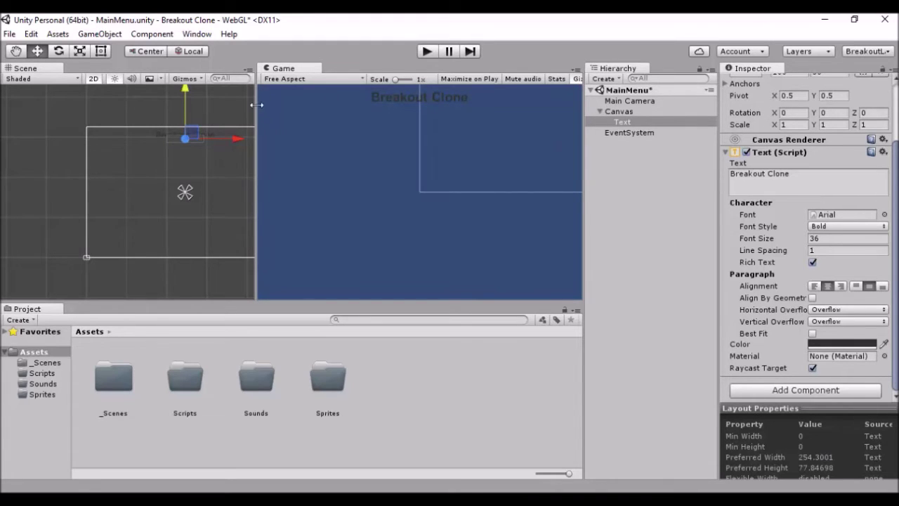
- Turn off the gizmos display in the Game view
drag(256, 105, 147, 105)
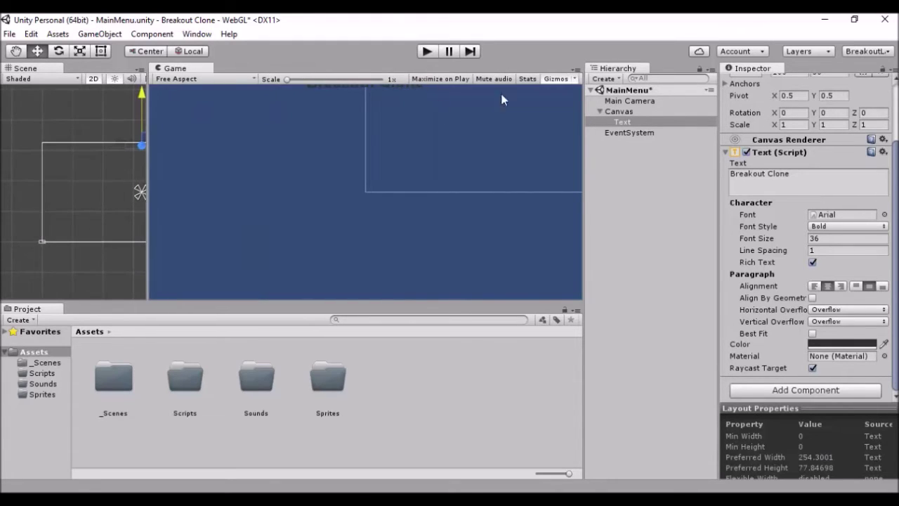
click(573, 79)
click(552, 94)
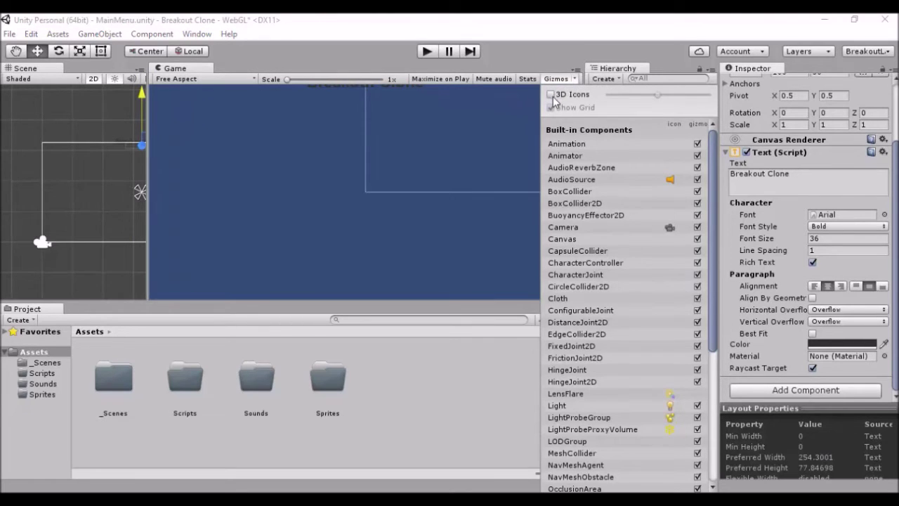
click(551, 94)
click(559, 80)
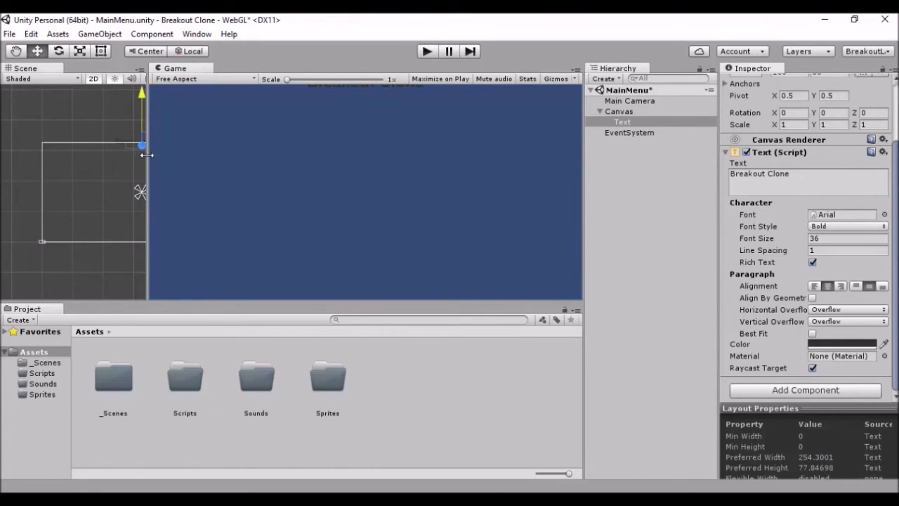
- Resize the Scene and Game views so both show the canvas, and set the Game view aspect ratio to 5:4
drag(146, 154, 322, 228)
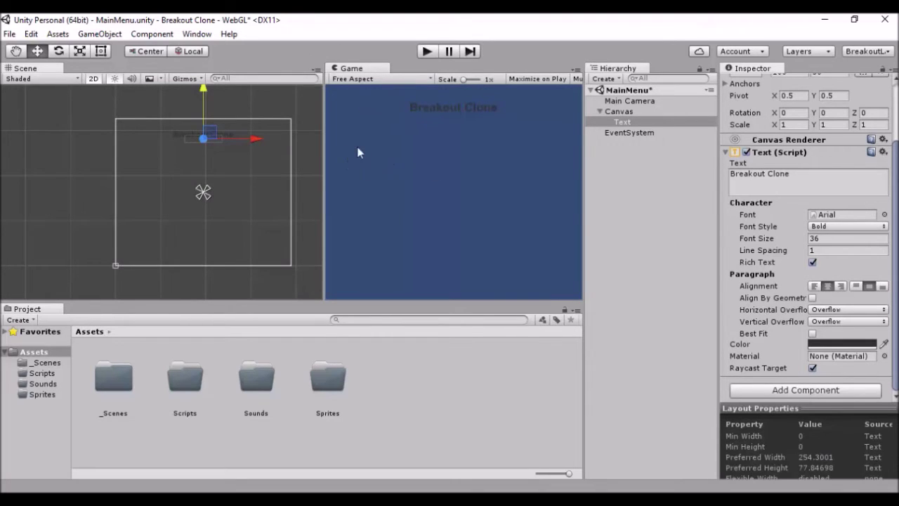
drag(321, 151, 291, 144)
click(394, 79)
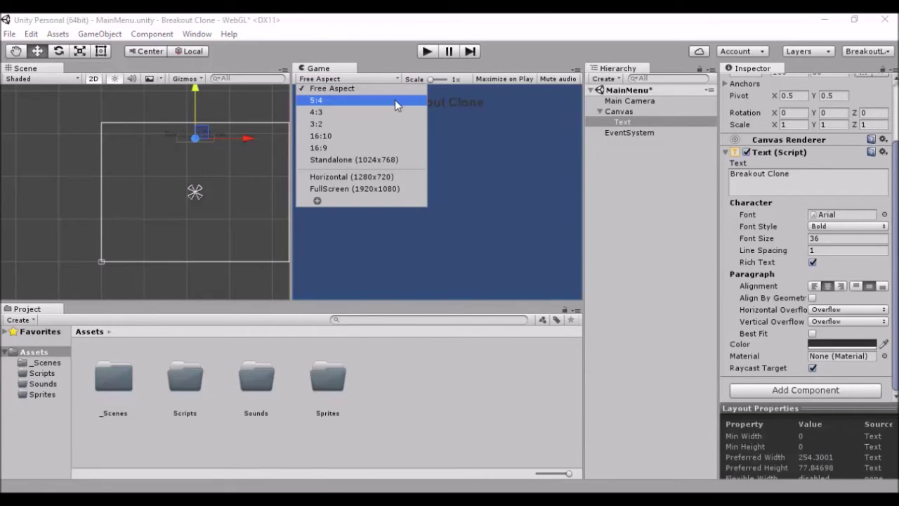
click(370, 99)
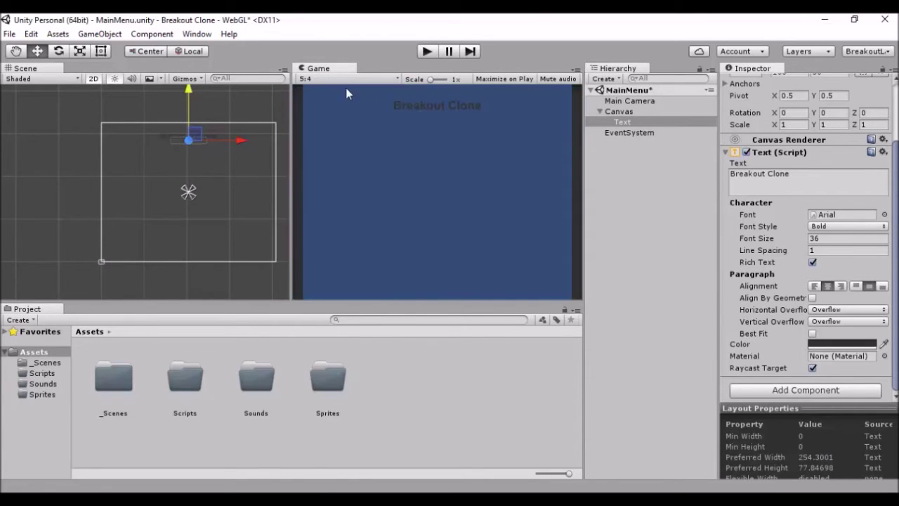
- Nudge the title text slightly higher and spread its anchors to the corners around the wording
drag(188, 91, 184, 84)
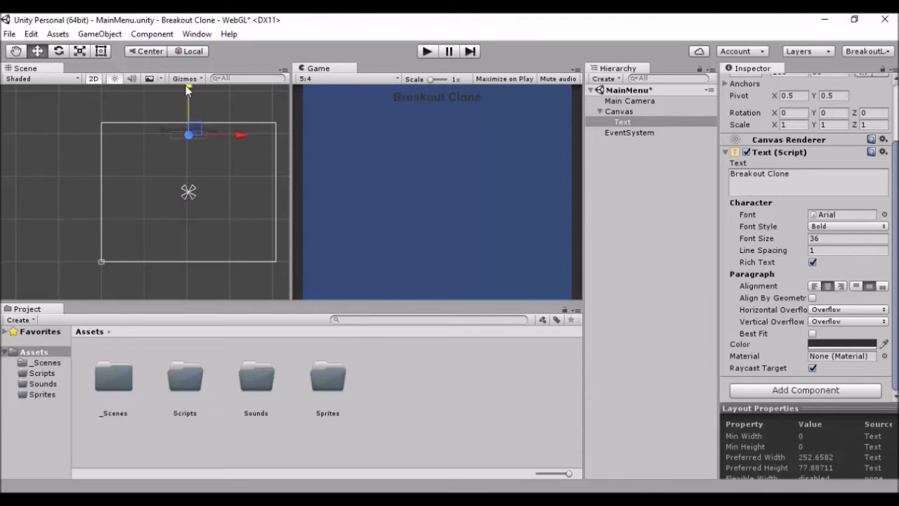
drag(188, 91, 190, 86)
drag(188, 191, 155, 123)
drag(191, 195, 220, 140)
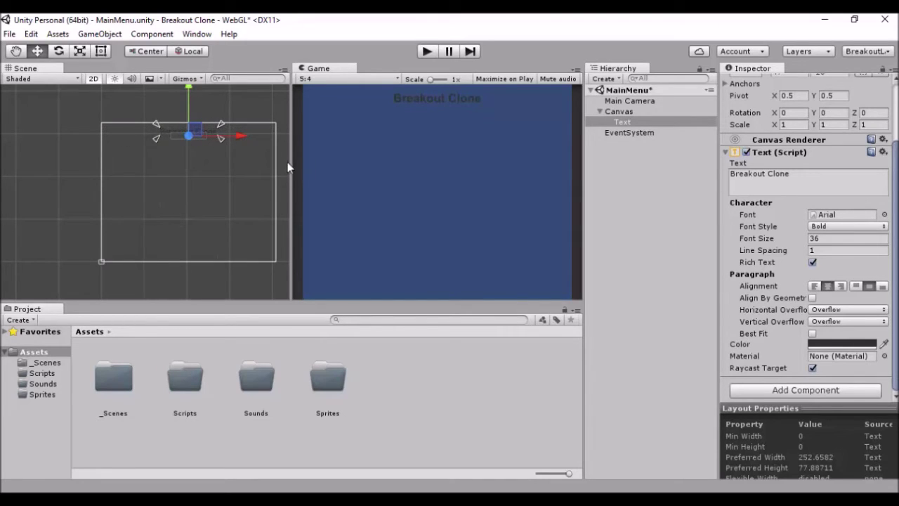
- Apply the top-center anchor preset to the title text, setting its pivot and position along with the anchors
drag(293, 166, 246, 192)
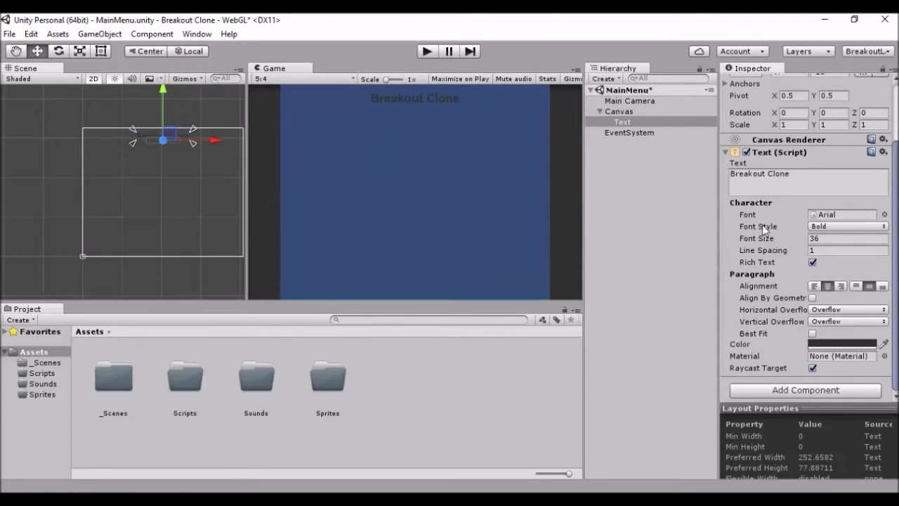
scroll(767, 232, up, 3)
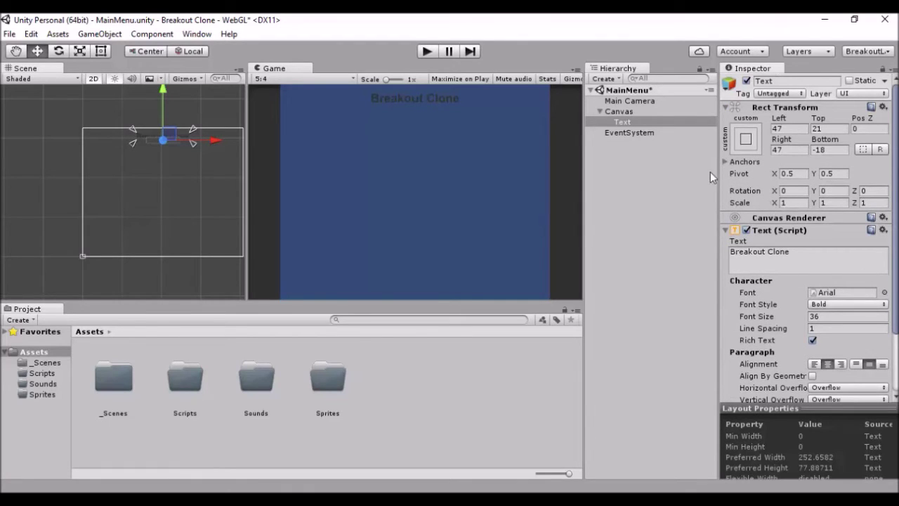
click(745, 139)
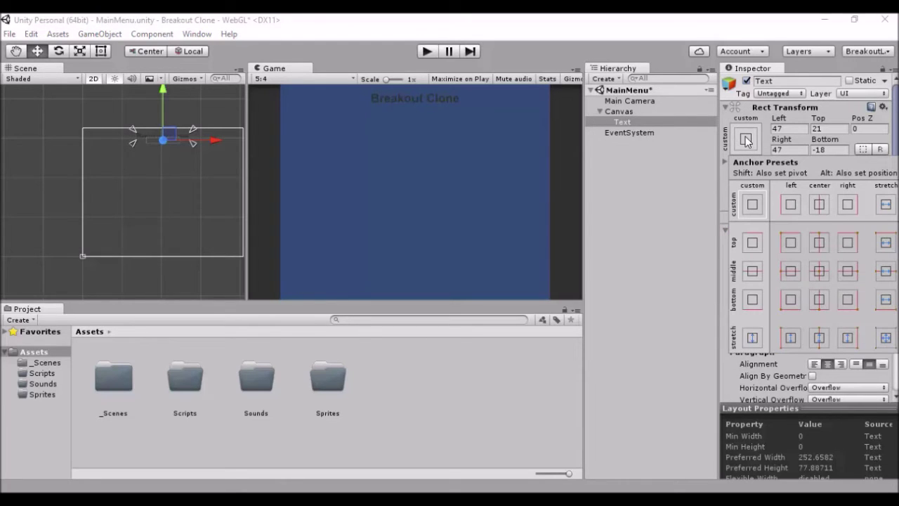
key(alt)
key(alt)
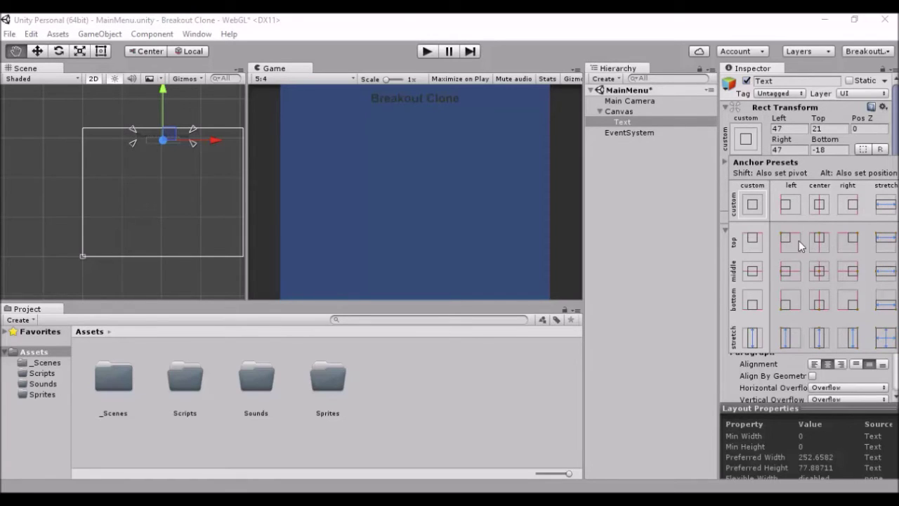
key(alt)
key(w)
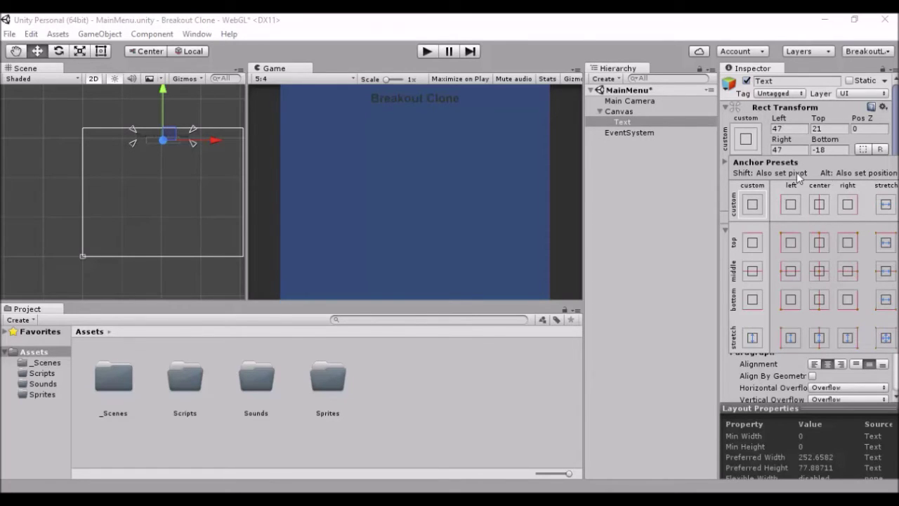
key(shift+alt)
key(q)
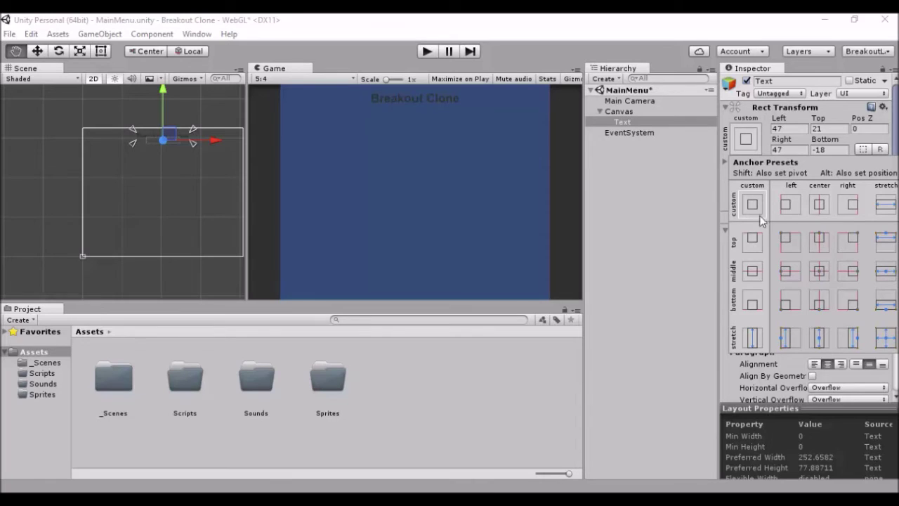
alt+shift+click(814, 238)
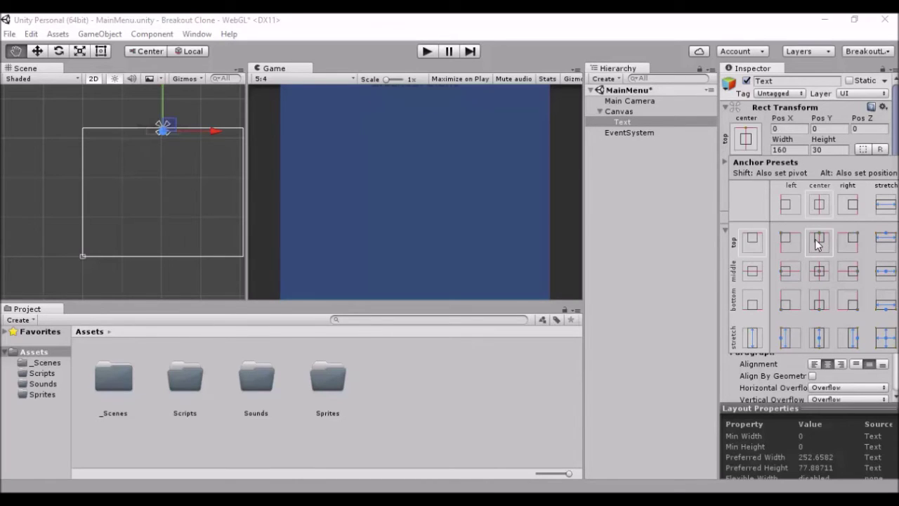
key(w)
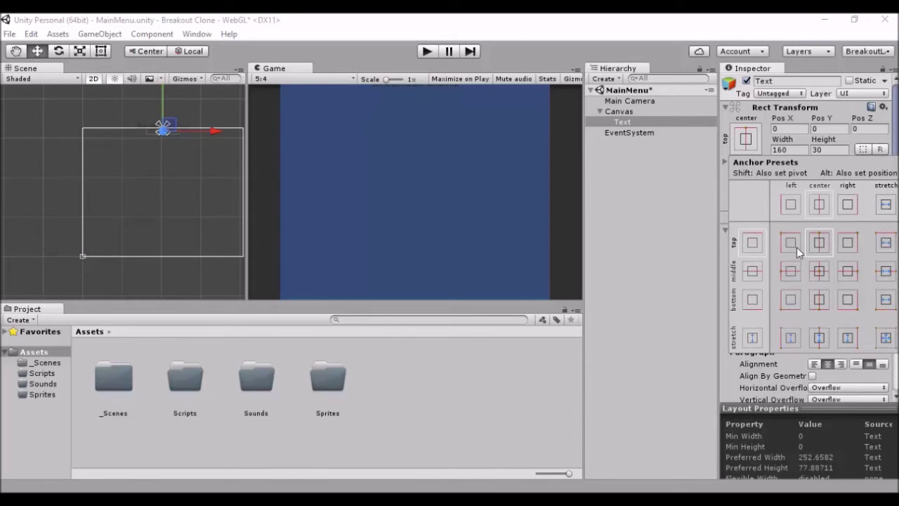
- Move the title text down inside the canvas to Pos Y -48
click(163, 92)
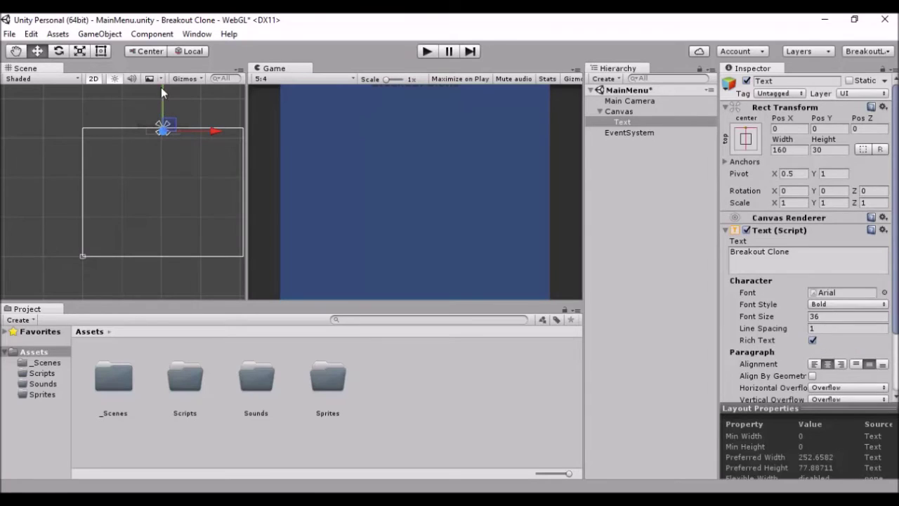
drag(166, 96, 167, 102)
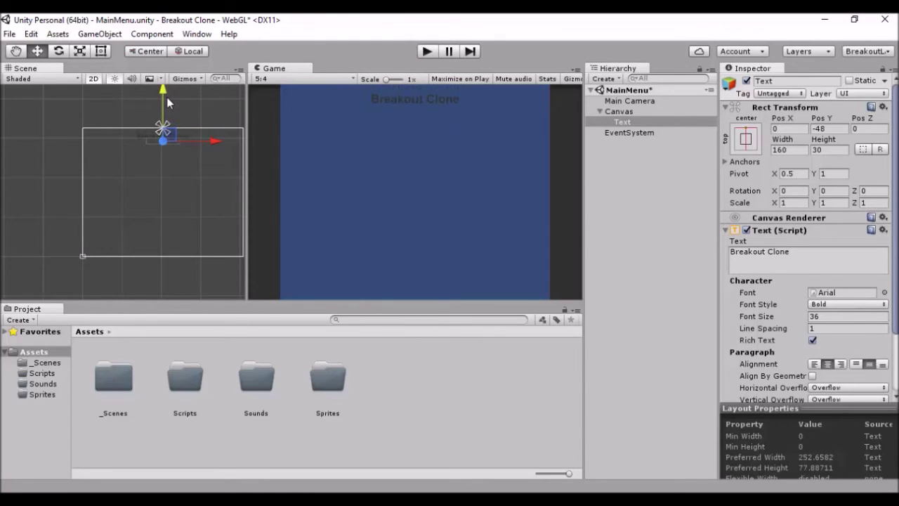
click(197, 121)
click(181, 136)
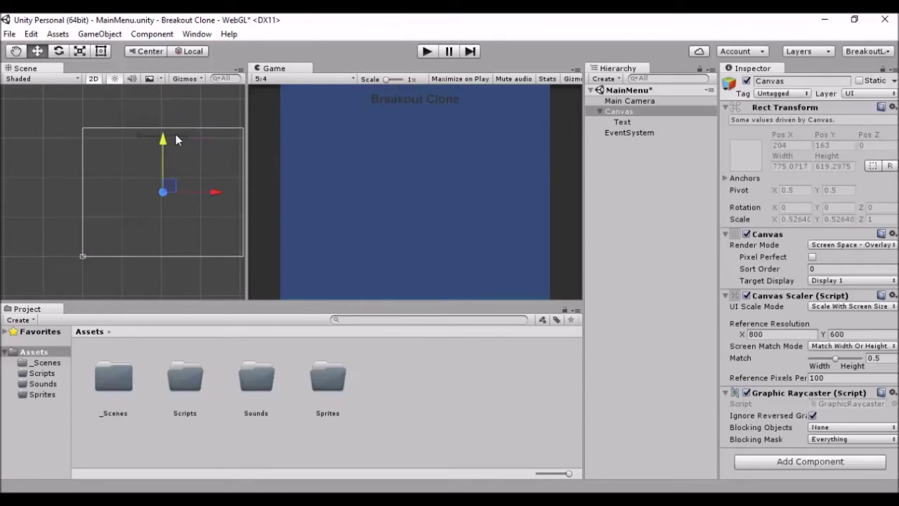
- Spread the title text's anchors apart to the four corners around its wording
click(618, 122)
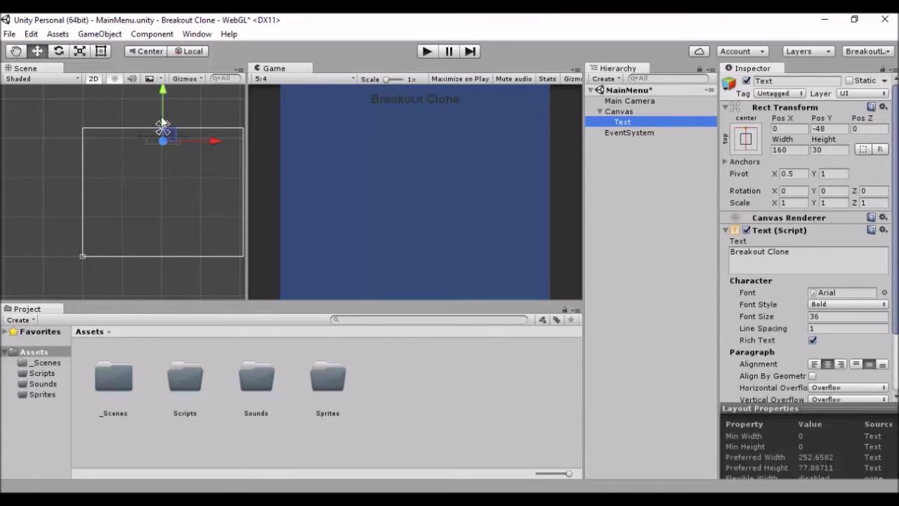
drag(158, 131, 193, 140)
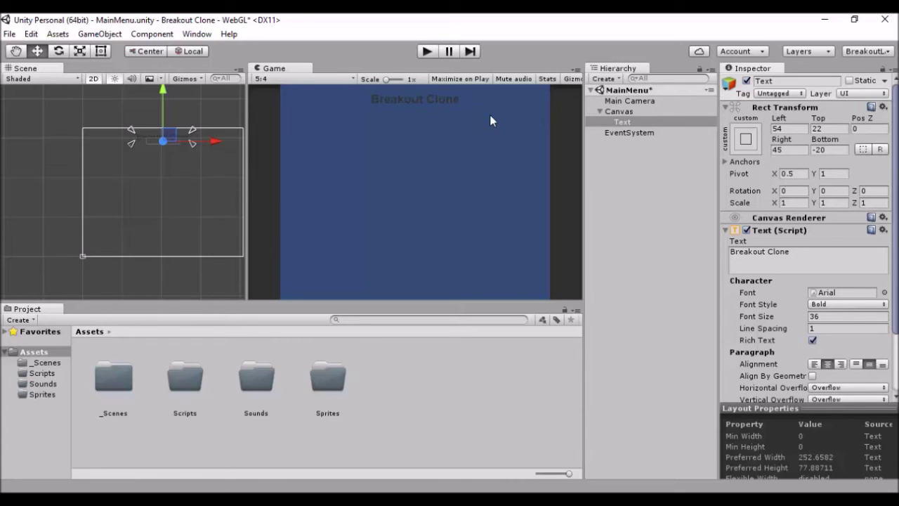
click(660, 177)
- Add a UI Button as a child of the Canvas
right_click(628, 111)
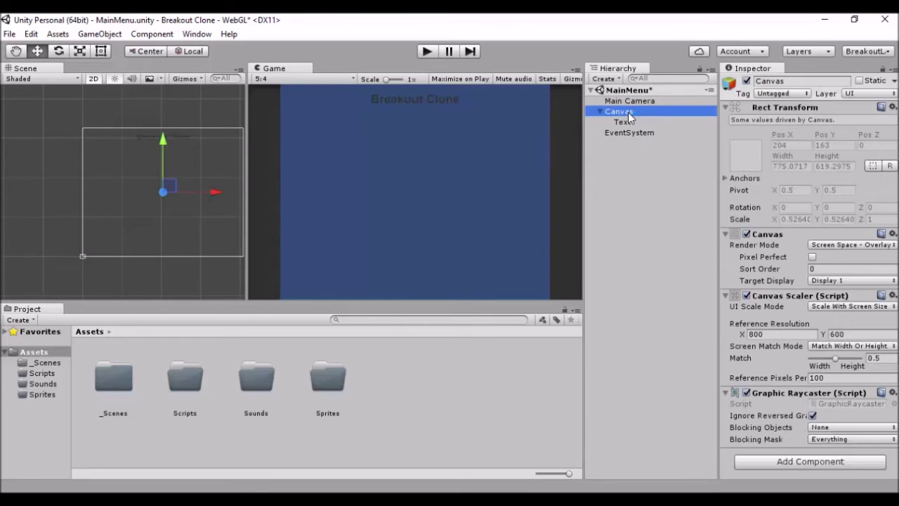
mouse_move(688, 296)
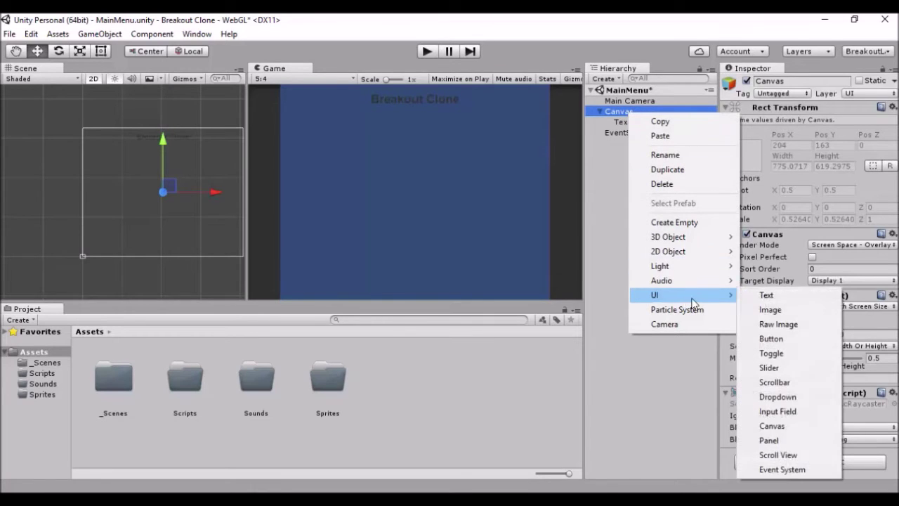
click(770, 339)
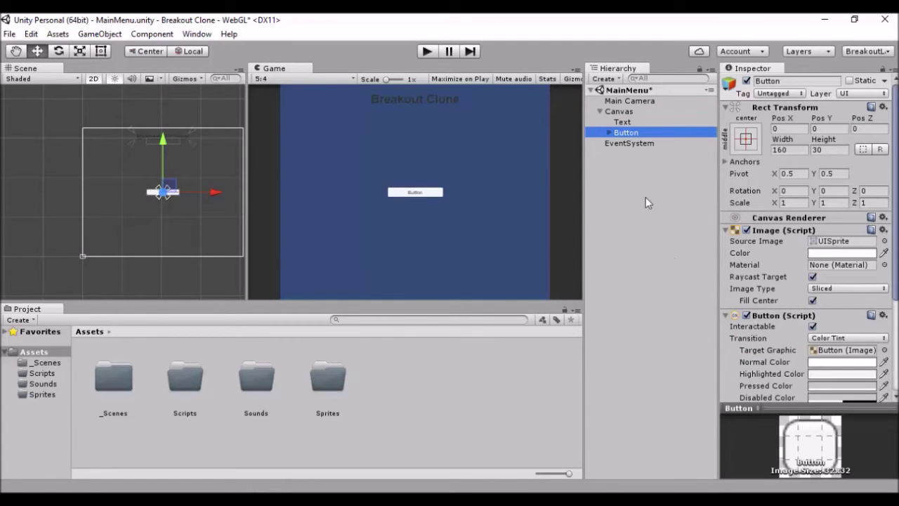
- Move the button up below the title, to about Pos X 13 and Pos Y 99
mouse_move(214, 192)
mouse_down()
mouse_move(185, 195)
mouse_move(206, 195)
mouse_up()
drag(158, 149, 160, 129)
drag(207, 181, 219, 184)
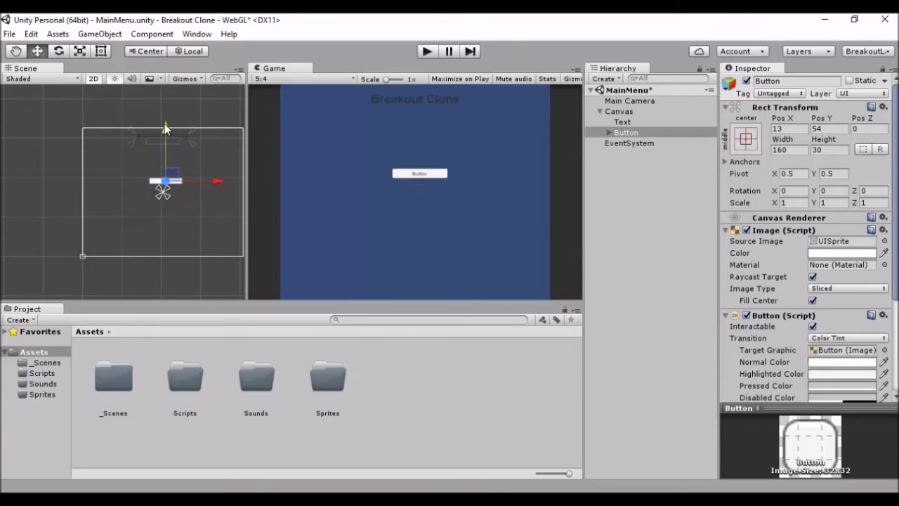
drag(165, 125, 167, 114)
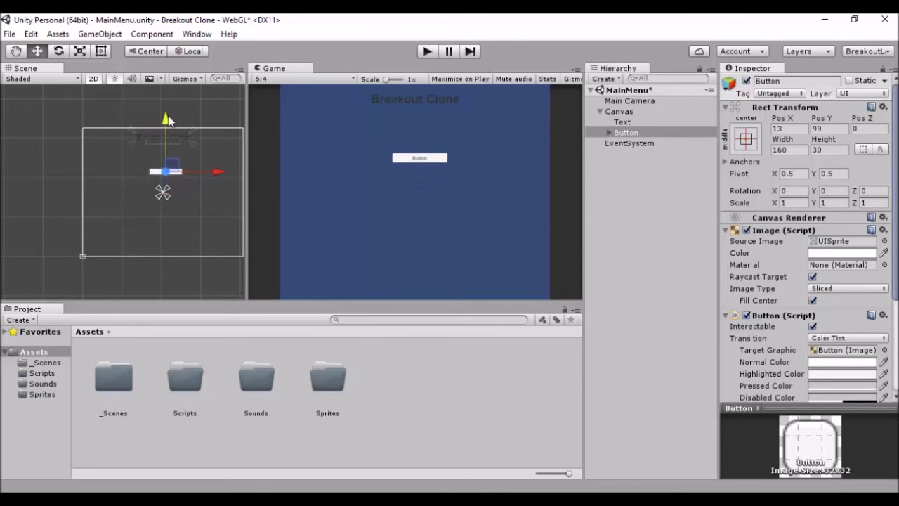
- Replace the wording of the button's child Text object with "Play Game"
click(608, 132)
click(631, 144)
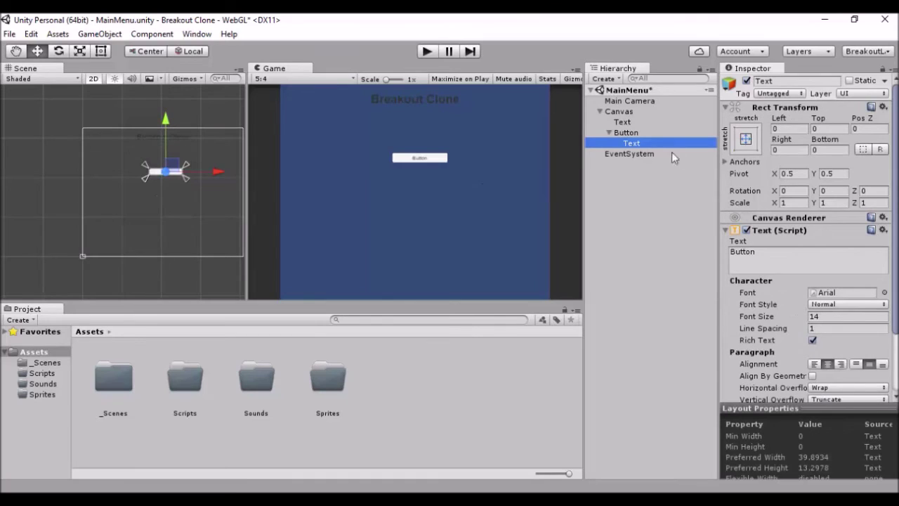
click(764, 260)
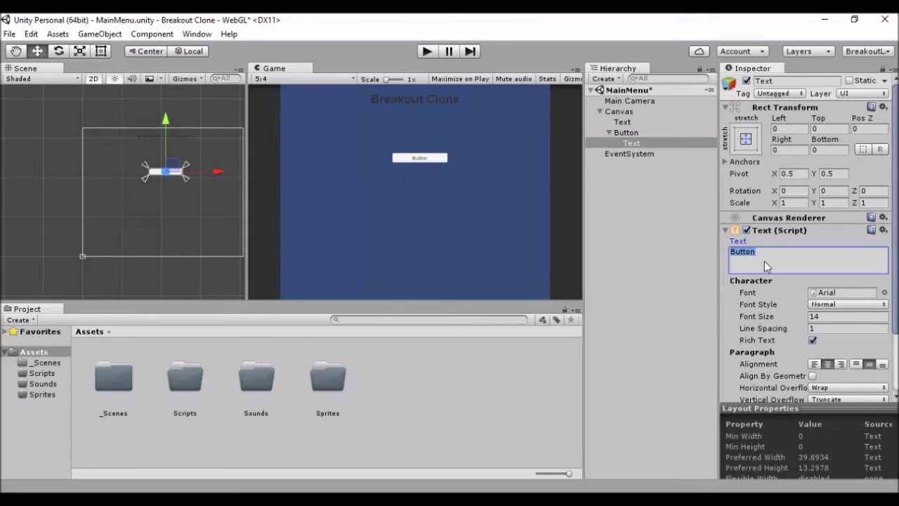
text(Play Game)
key(Return)
- Set the Play Game text to Bold with a font size of 24
click(821, 303)
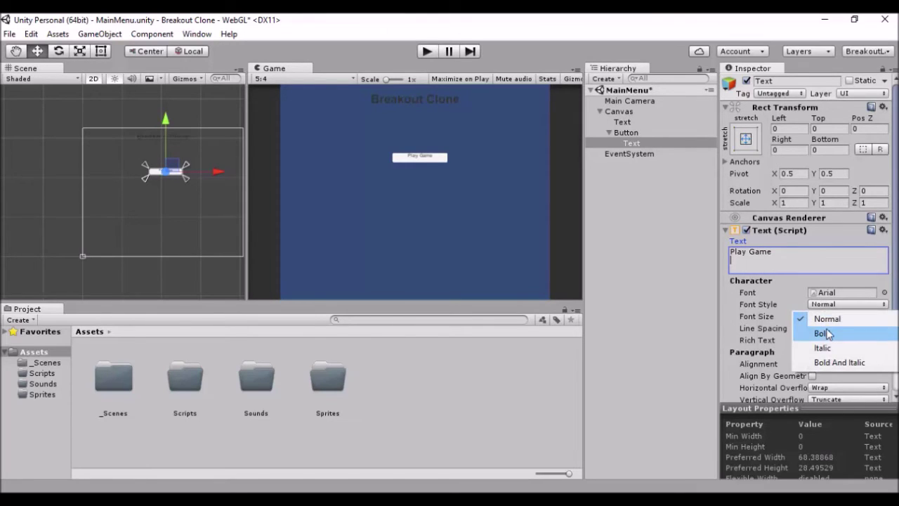
click(826, 333)
click(821, 327)
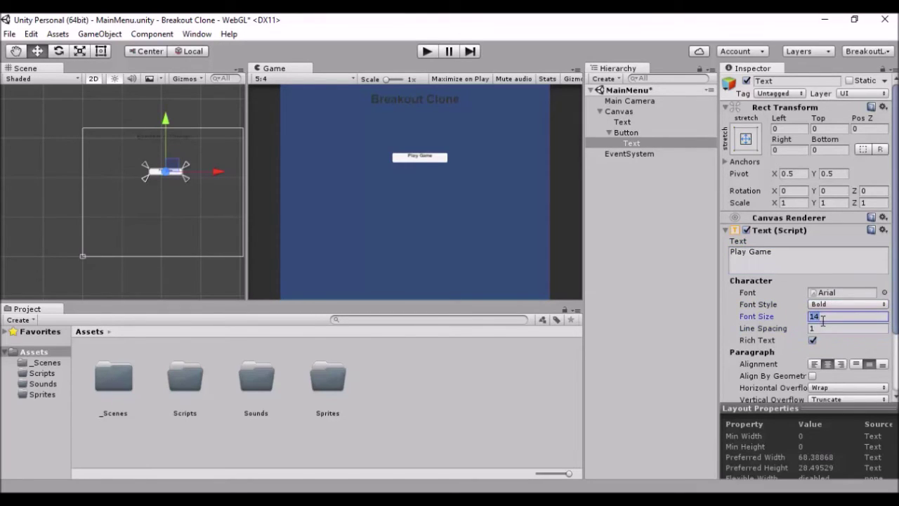
text(24)
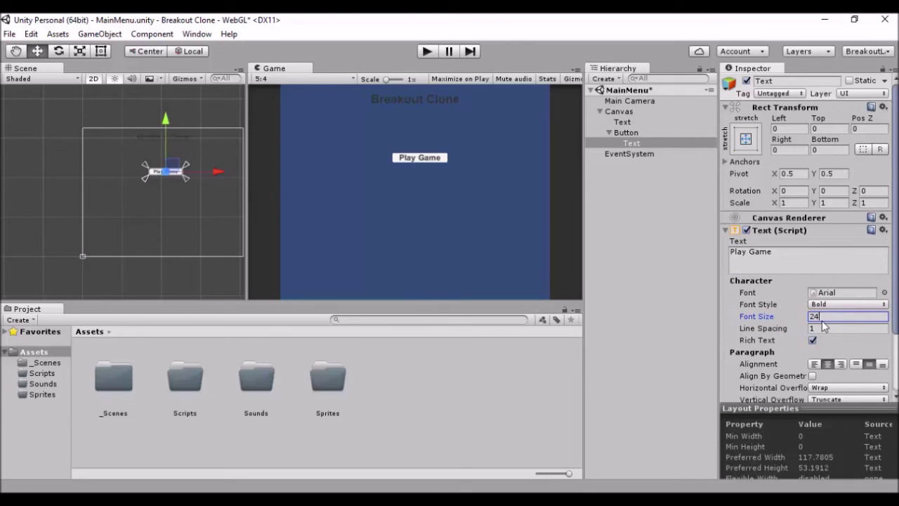
- Set both the horizontal and vertical overflow of the Play Game text to Overflow
scroll(801, 343, down, 3)
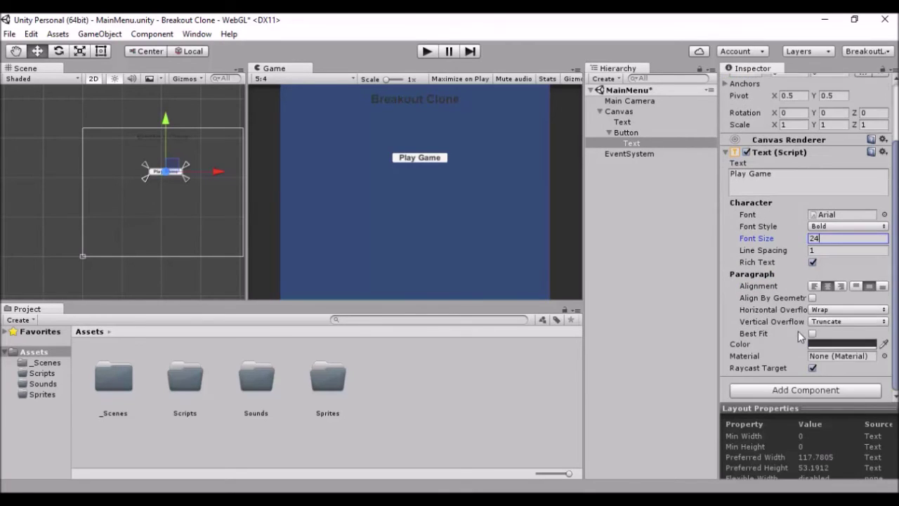
click(833, 310)
click(844, 339)
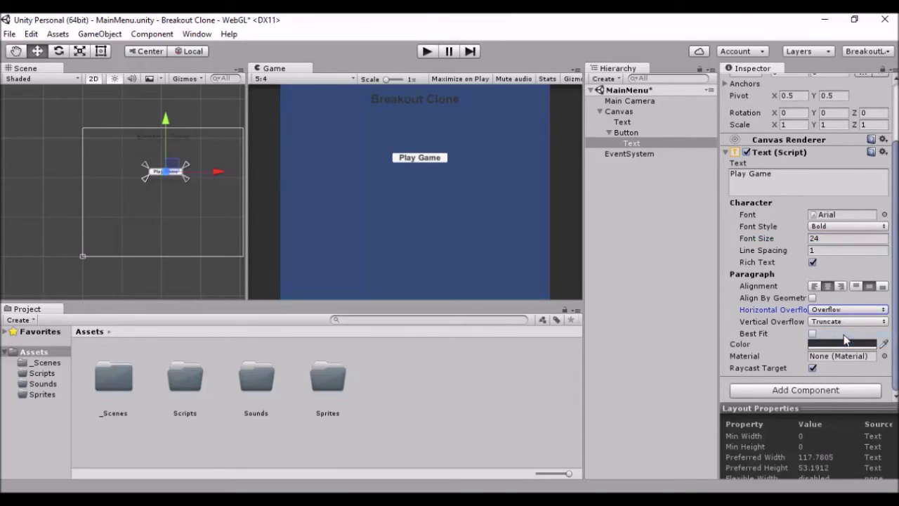
click(845, 321)
click(848, 349)
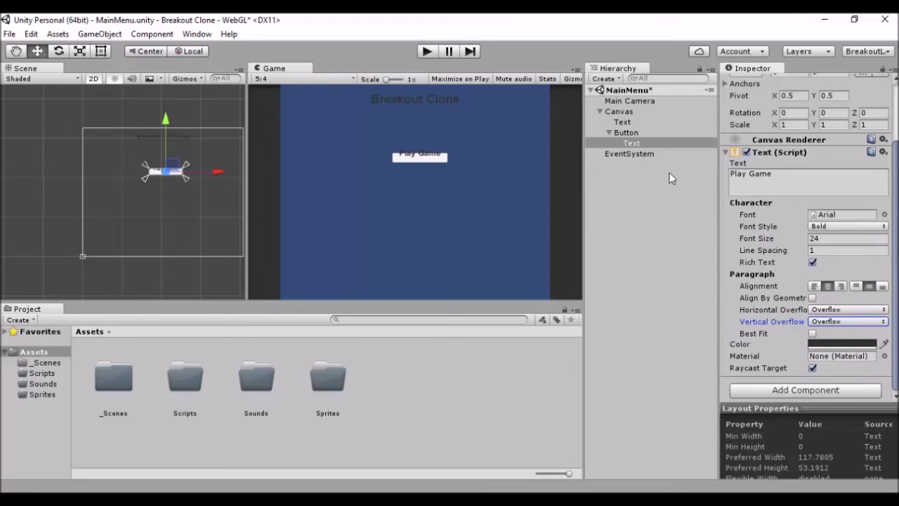
- Append "Today" to the button's wording and set the text's horizontal overflow to Wrap
click(779, 185)
click(779, 181)
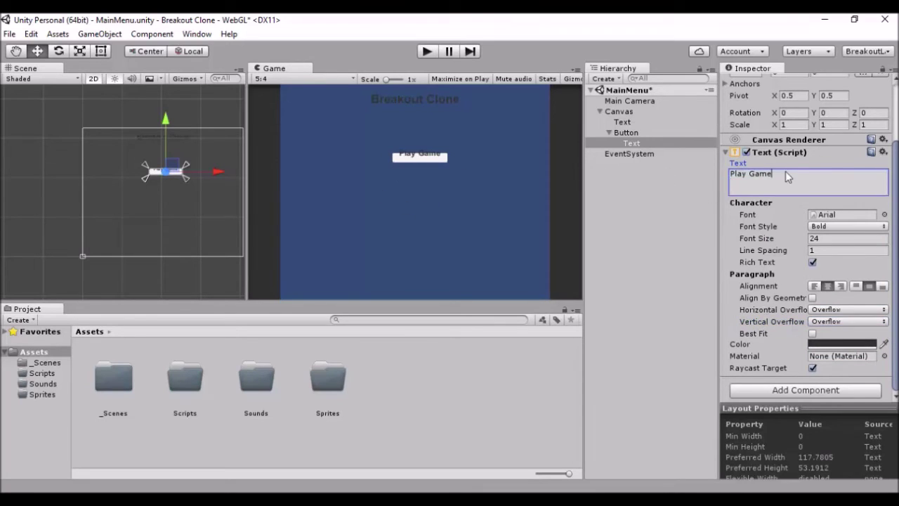
text(Today)
click(847, 313)
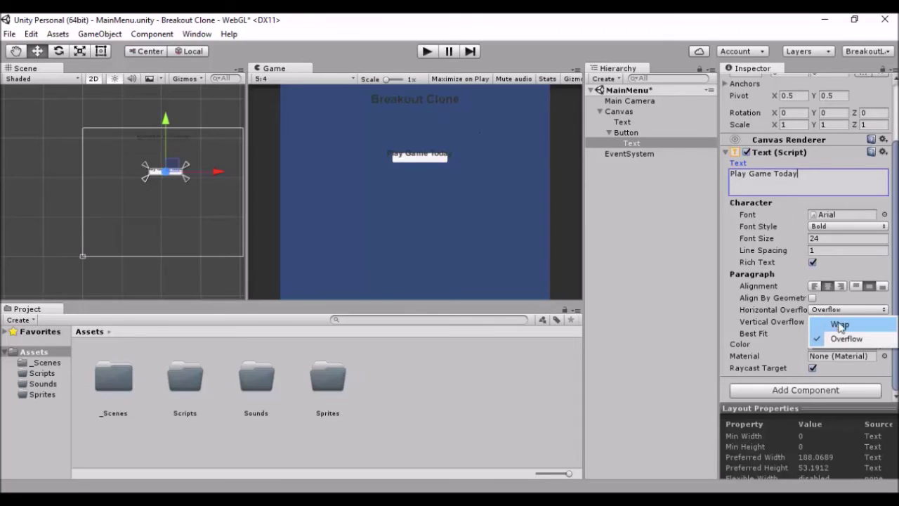
click(839, 323)
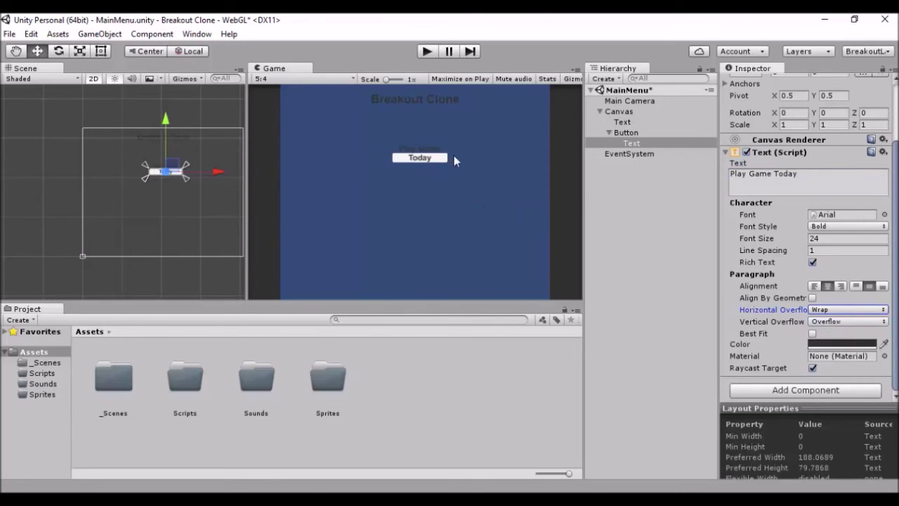
- Remove "Today" from the button's wording and set the text's vertical overflow to Truncate
drag(798, 175, 772, 174)
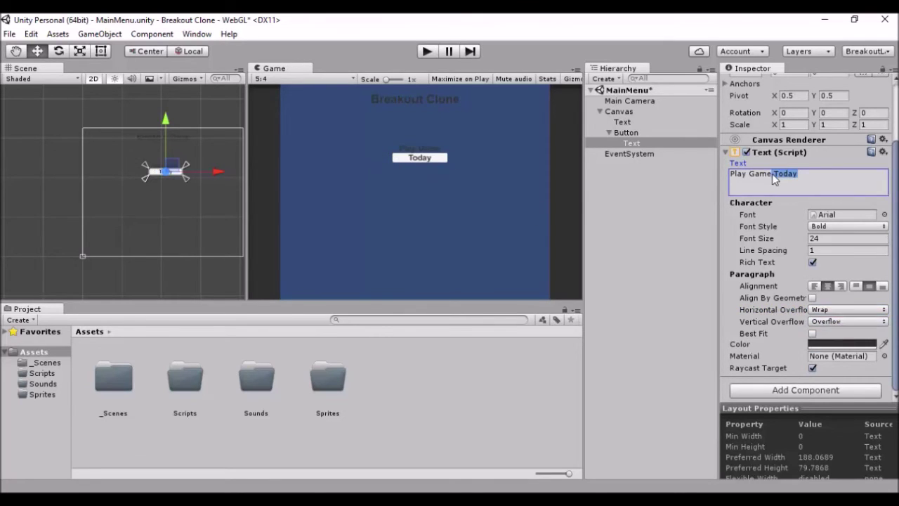
key(BackSpace)
click(840, 321)
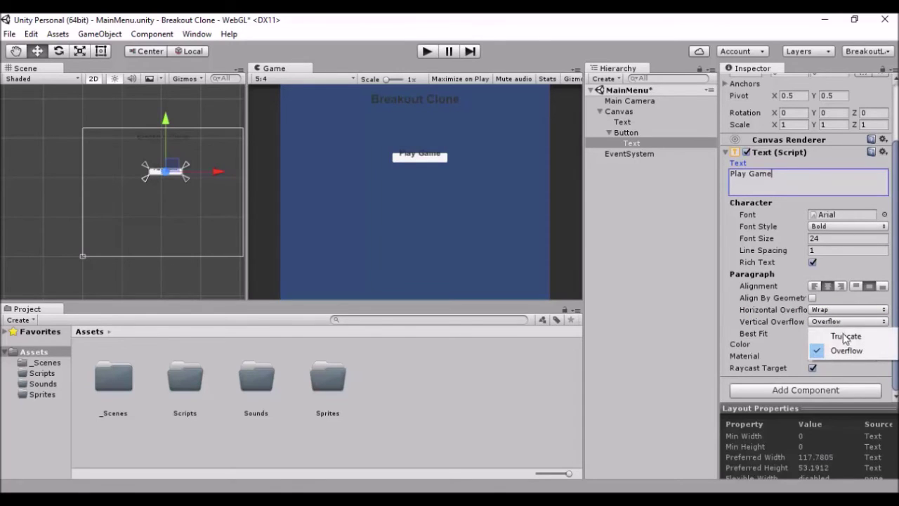
click(843, 336)
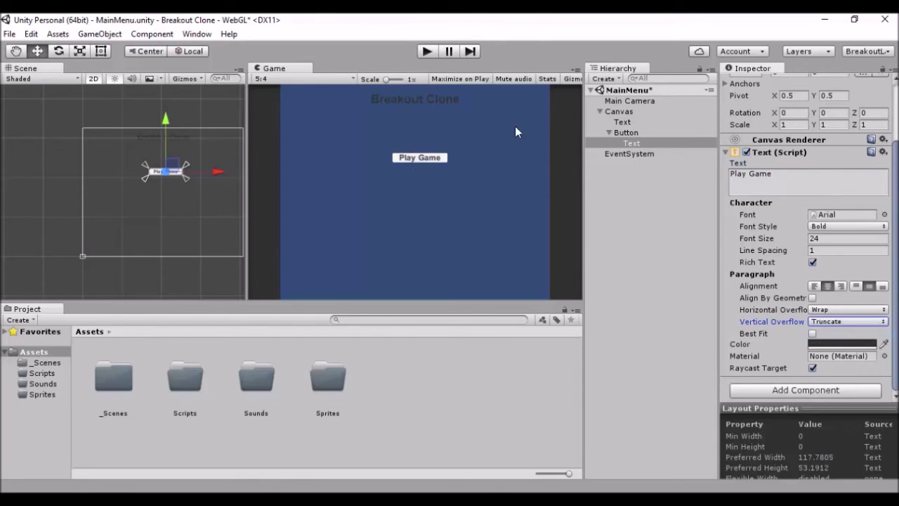
- Try the Best Fit option on the Play Game text and switch it off again
click(812, 334)
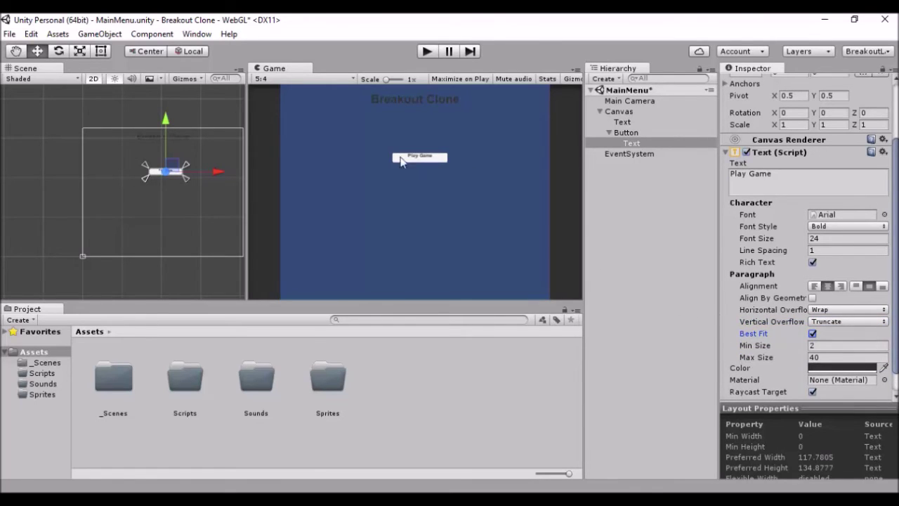
click(812, 334)
click(825, 240)
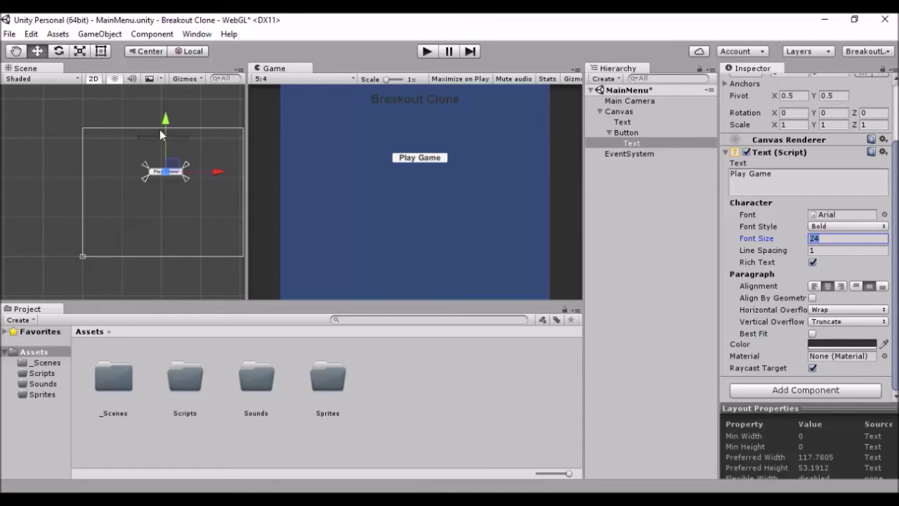
- Move the whole Play Game button further up towards the title
drag(166, 118, 165, 117)
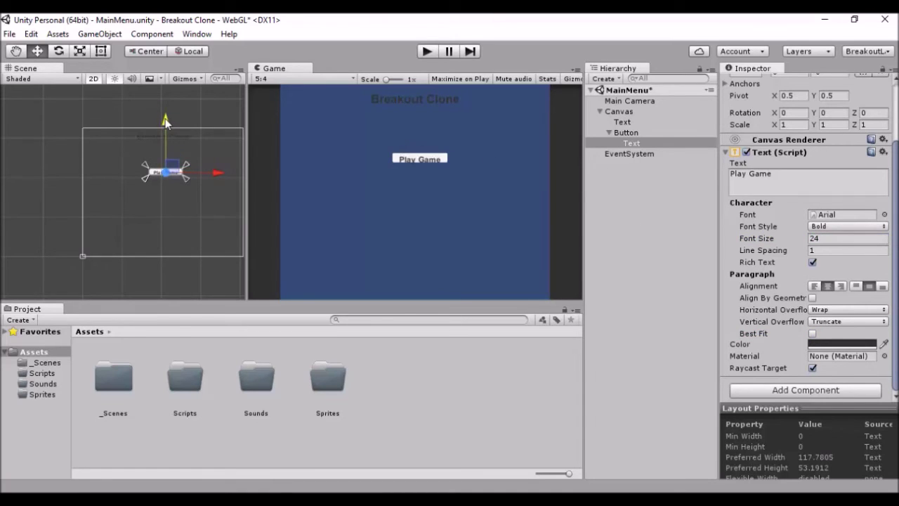
click(628, 134)
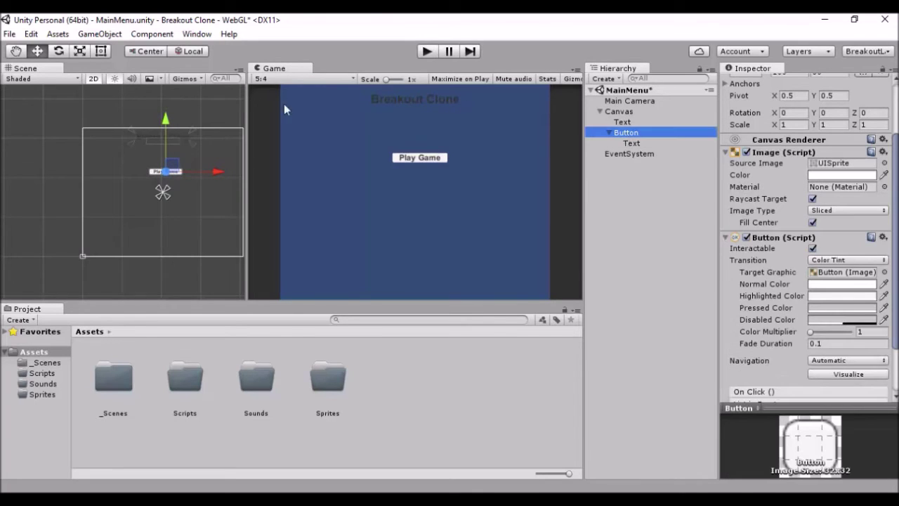
drag(165, 118, 165, 102)
- Spread the Play Game button's anchors apart to the corners around the button
scroll(181, 165, up, 1)
scroll(181, 160, up, 2)
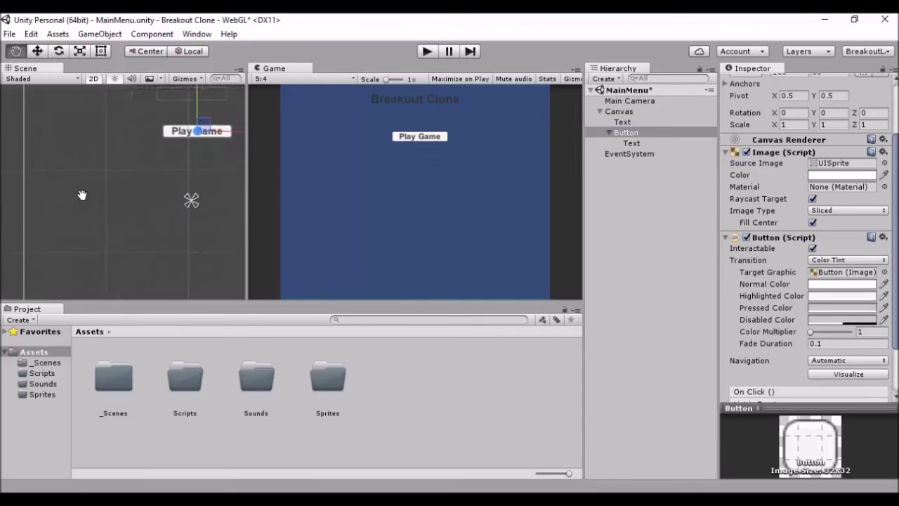
middle_drag(182, 158, 131, 214)
scroll(113, 186, up, 1)
scroll(132, 215, up, 1)
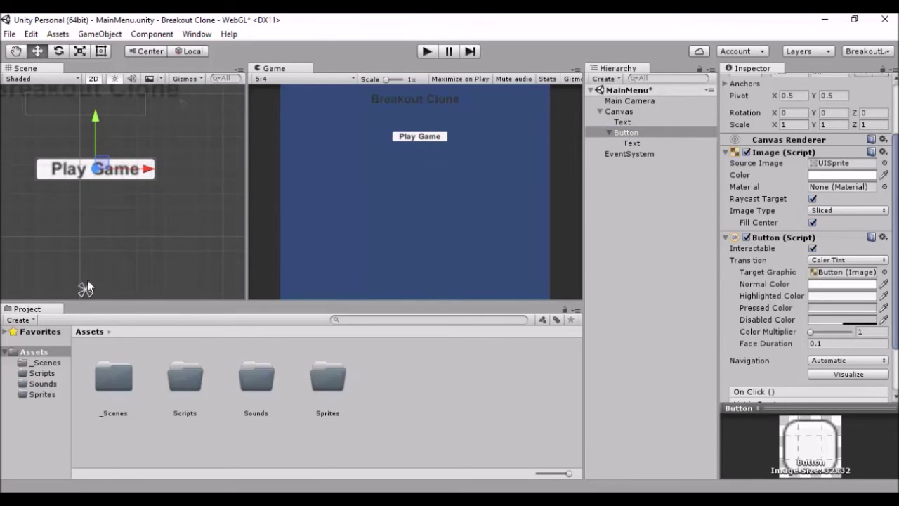
drag(92, 285, 163, 151)
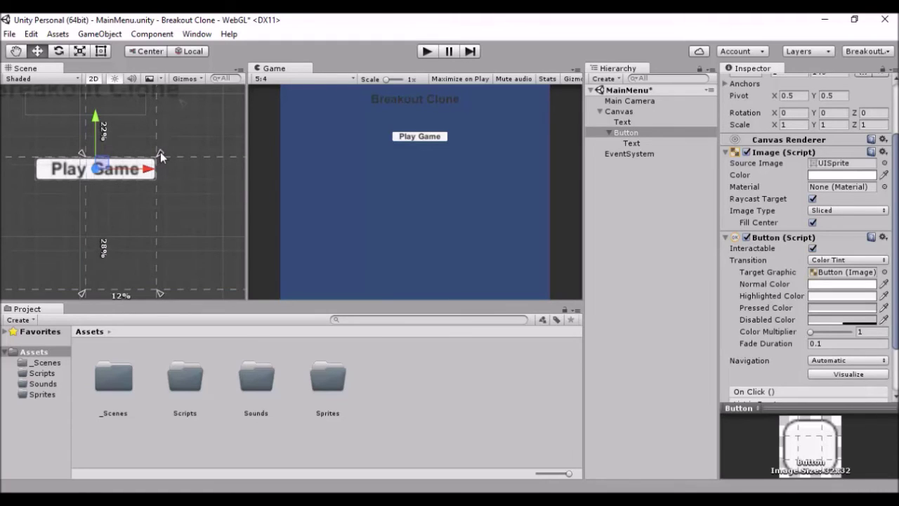
drag(79, 288, 32, 182)
click(98, 224)
scroll(191, 209, down, 3)
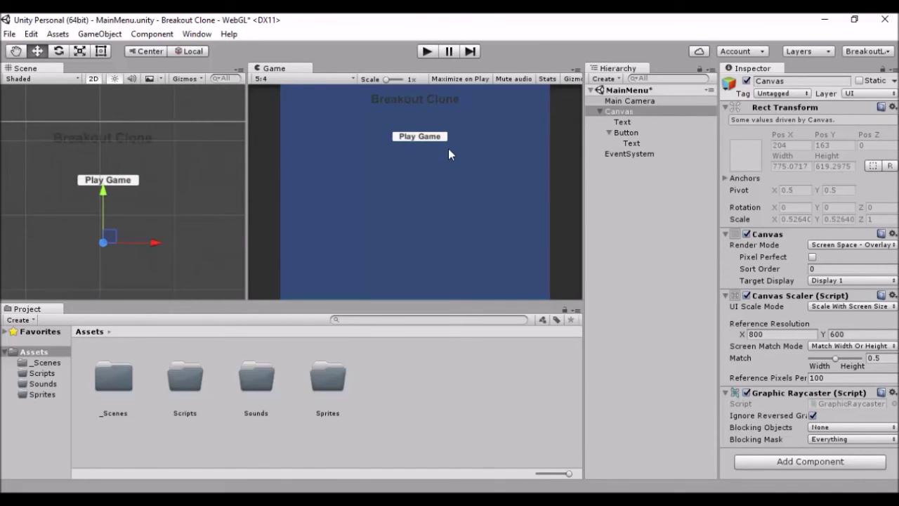
click(618, 134)
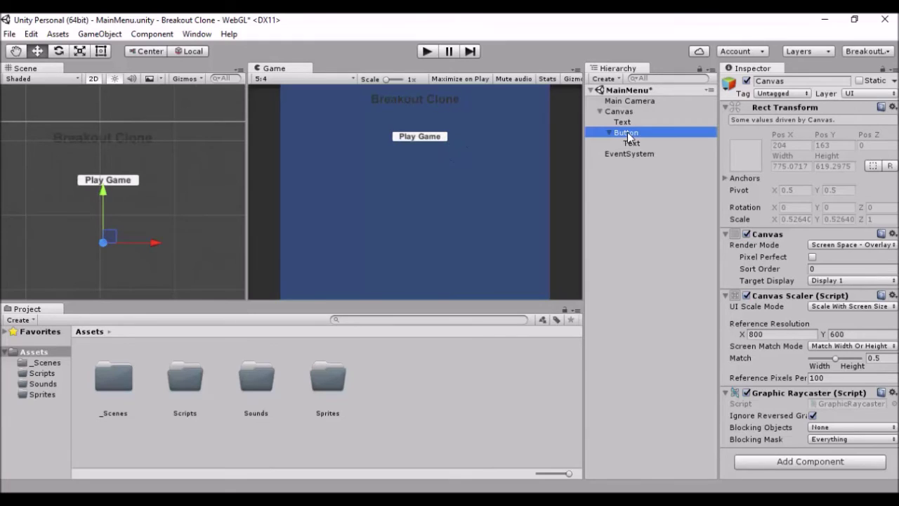
click(600, 111)
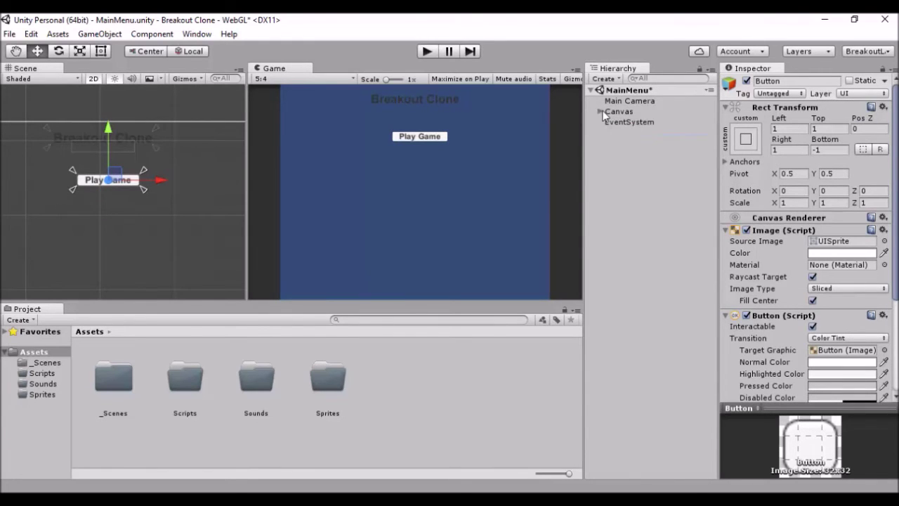
ctrl+click(611, 111)
click(599, 111)
- Rename the Breakout Clone title's Text object to TitleText
click(622, 123)
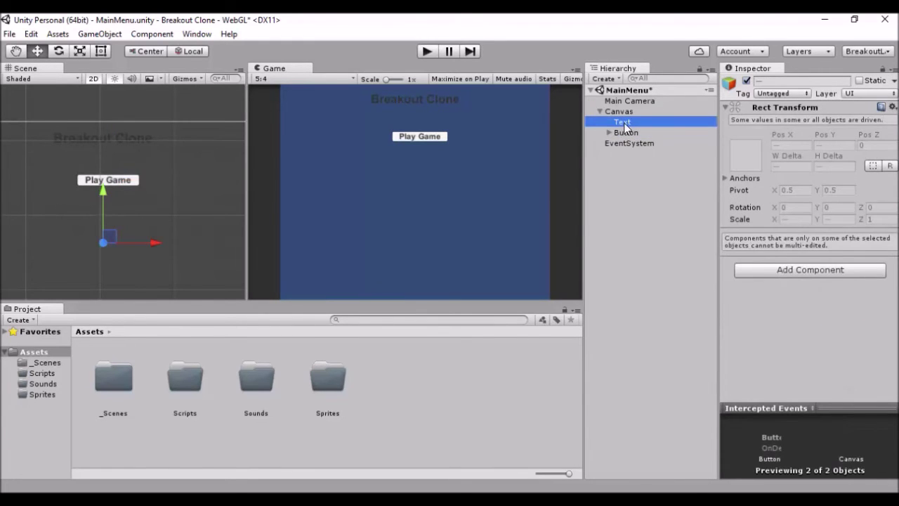
click(766, 83)
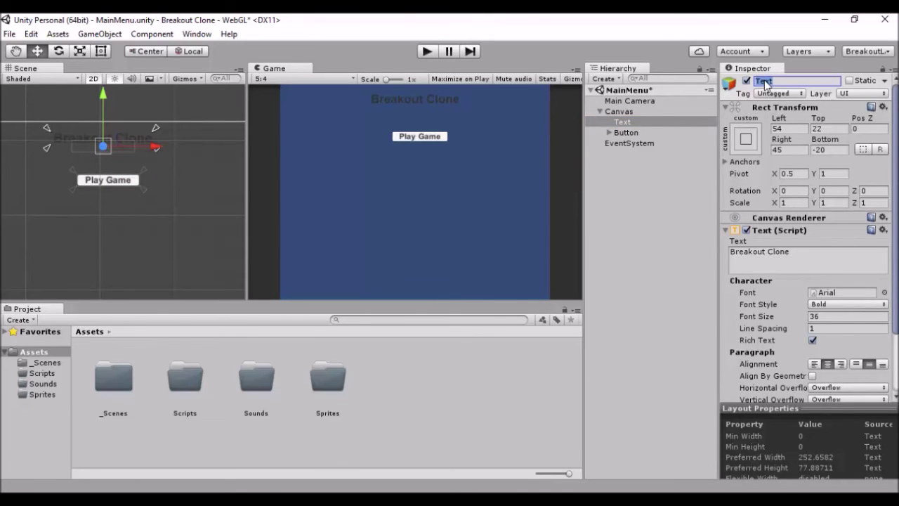
text(TitleText)
key(Return)
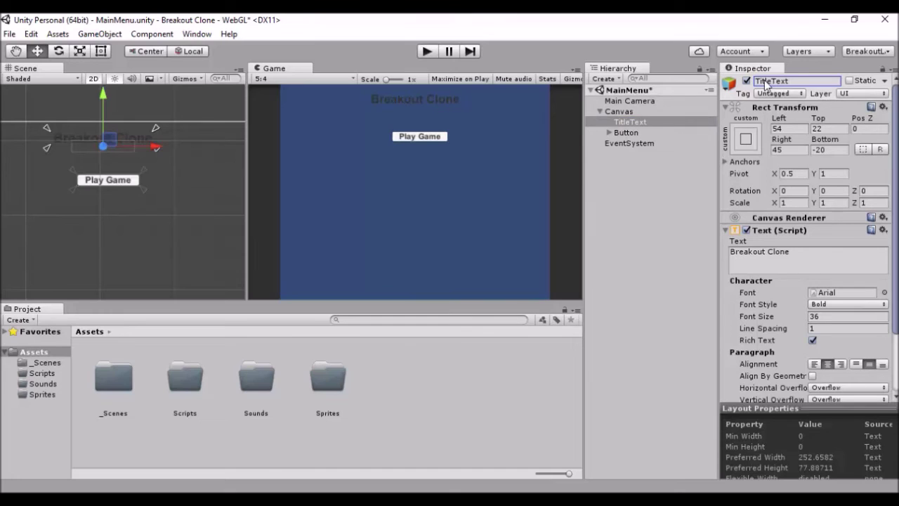
- Rename the Play Game Button object to PlayButton
click(625, 133)
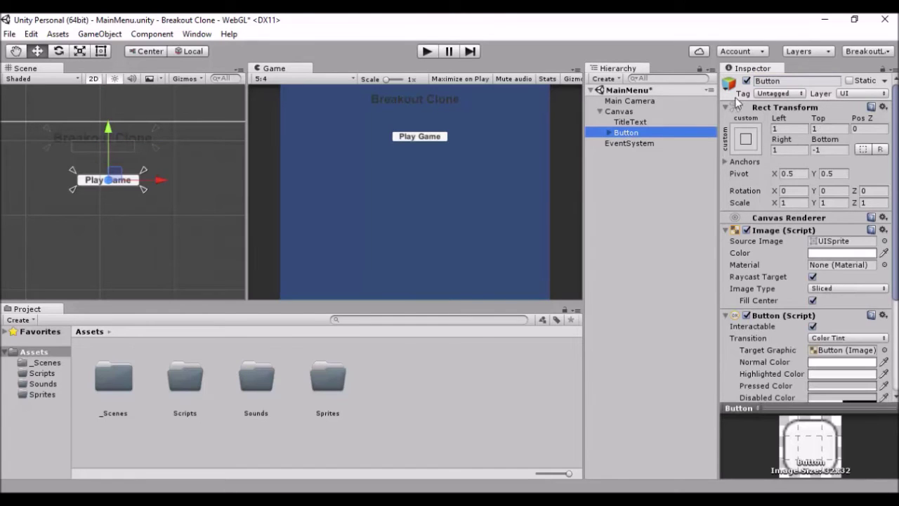
click(777, 82)
text(PlayBtn)
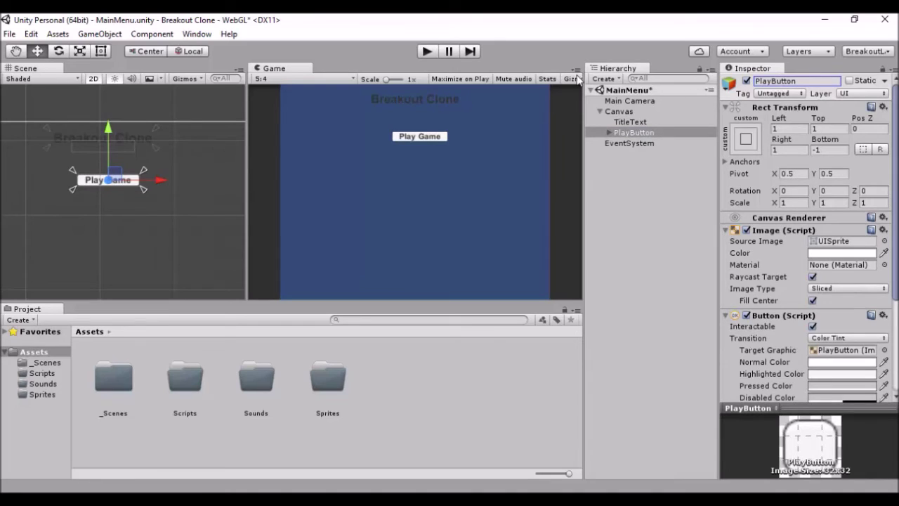
click(613, 132)
click(610, 132)
click(609, 132)
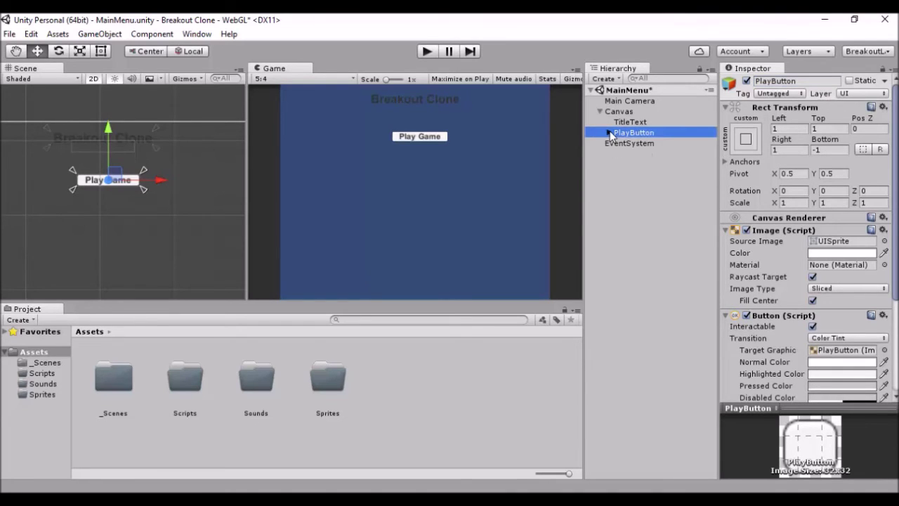
click(609, 132)
click(630, 143)
click(608, 133)
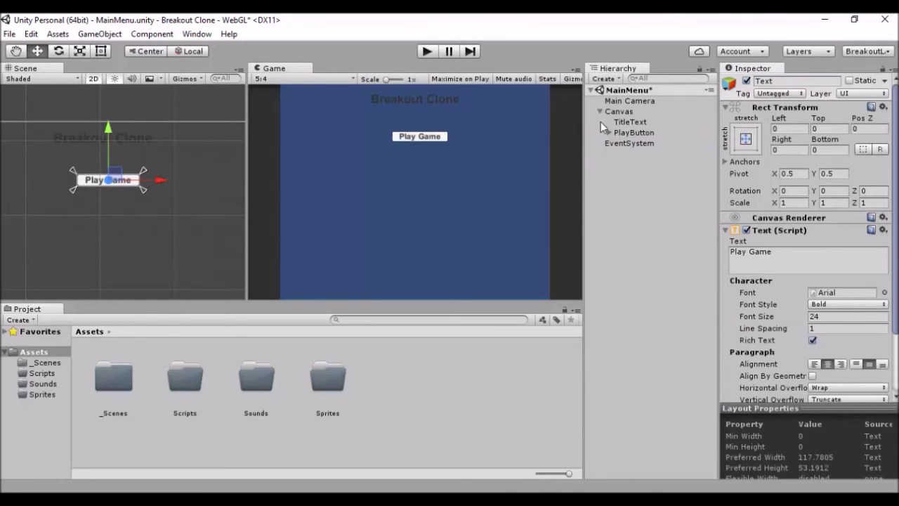
click(609, 133)
click(608, 132)
- Duplicate PlayButton within the Canvas and rename the copy to OptionsButton
click(619, 132)
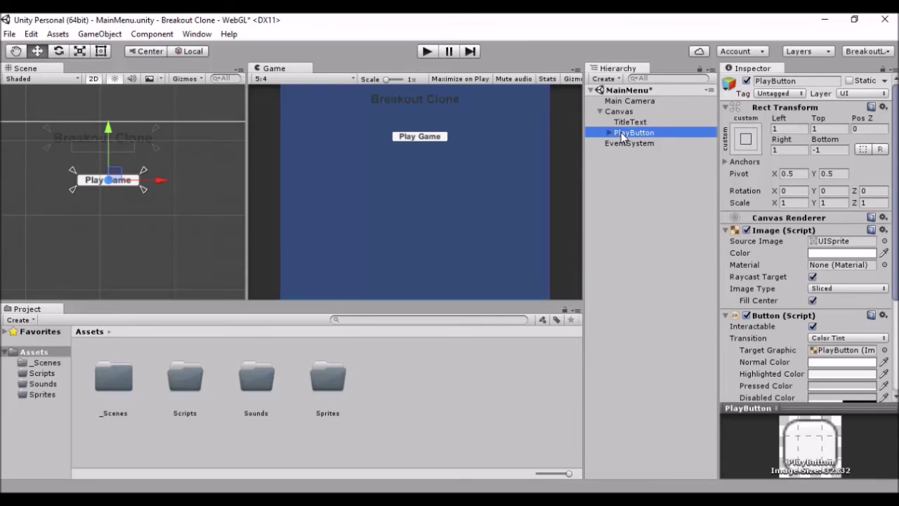
key(ctrl+d)
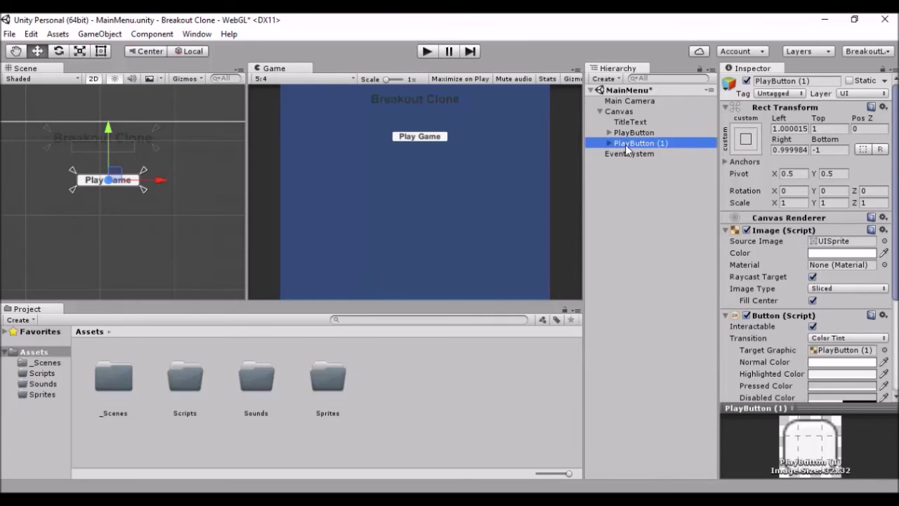
click(776, 83)
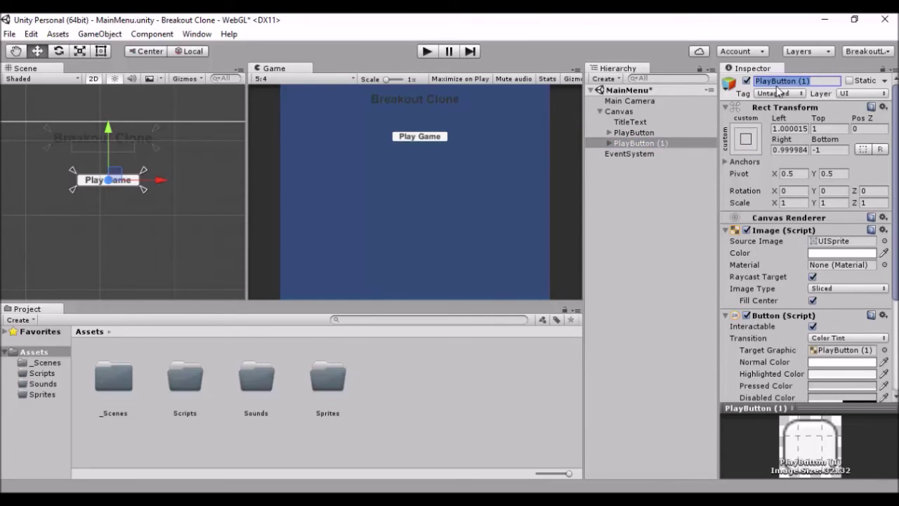
text(Opt)
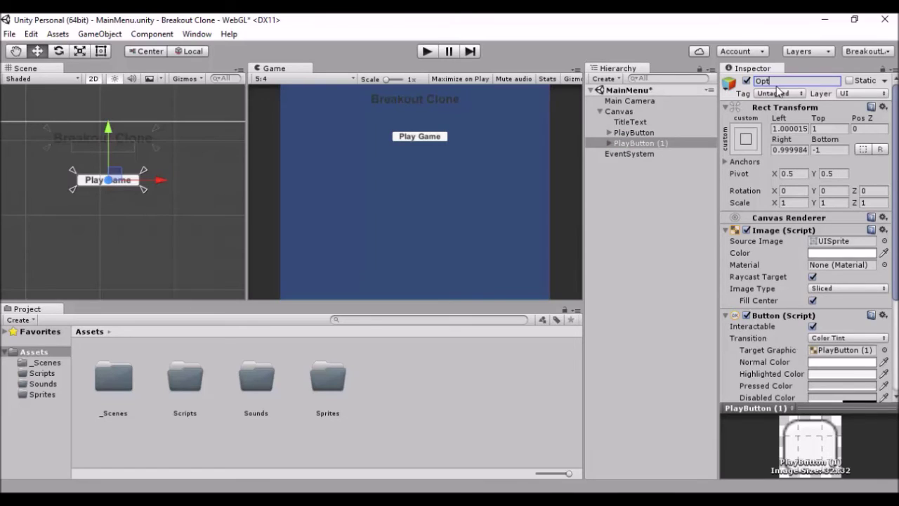
text(ionsButton)
key(Return)
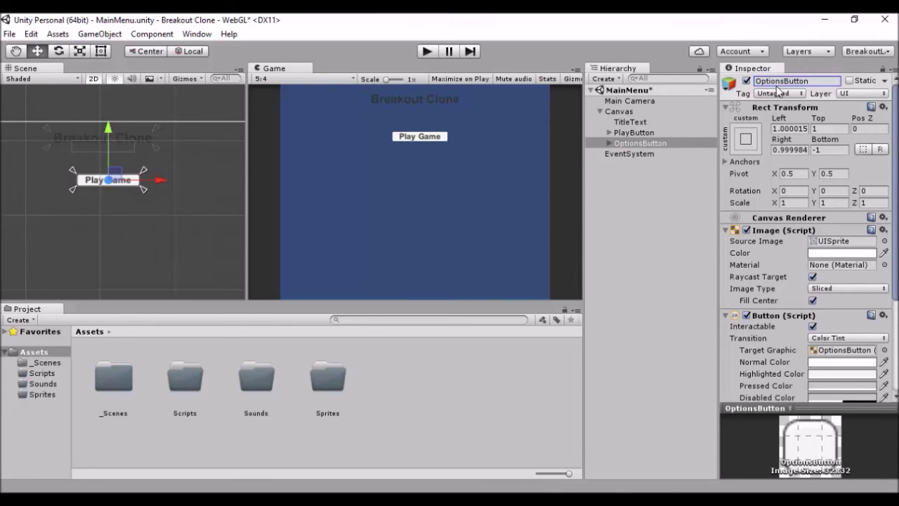
click(608, 143)
click(608, 143)
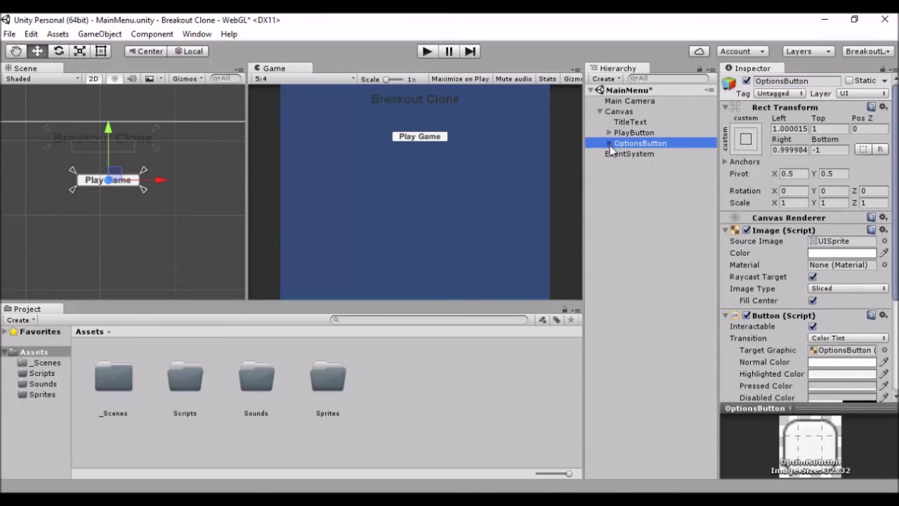
- Move OptionsButton directly below the Play Game button and place its anchors at its own corners
drag(105, 127, 108, 146)
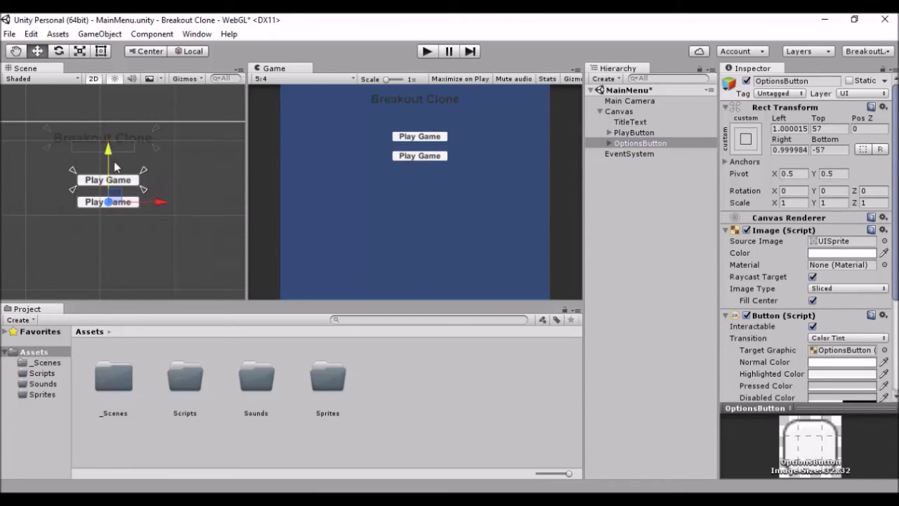
scroll(132, 209, up, 3)
drag(149, 187, 151, 217)
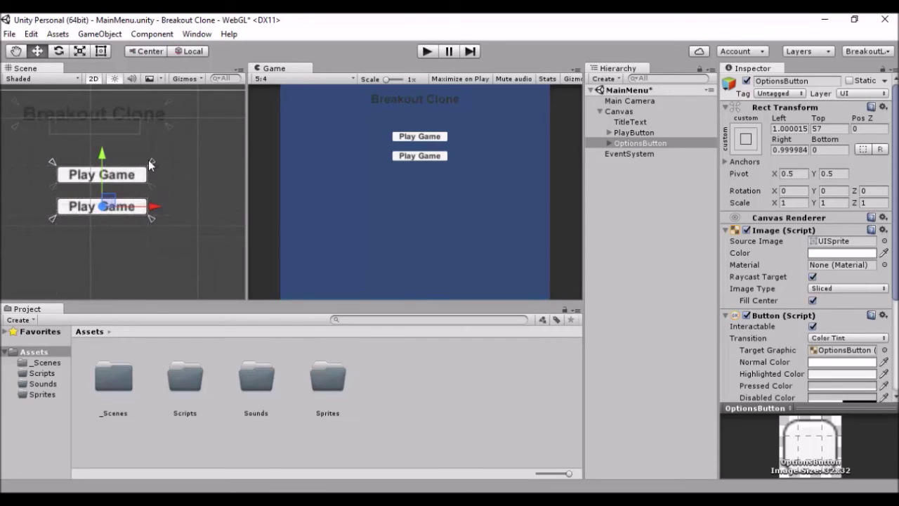
drag(148, 163, 151, 194)
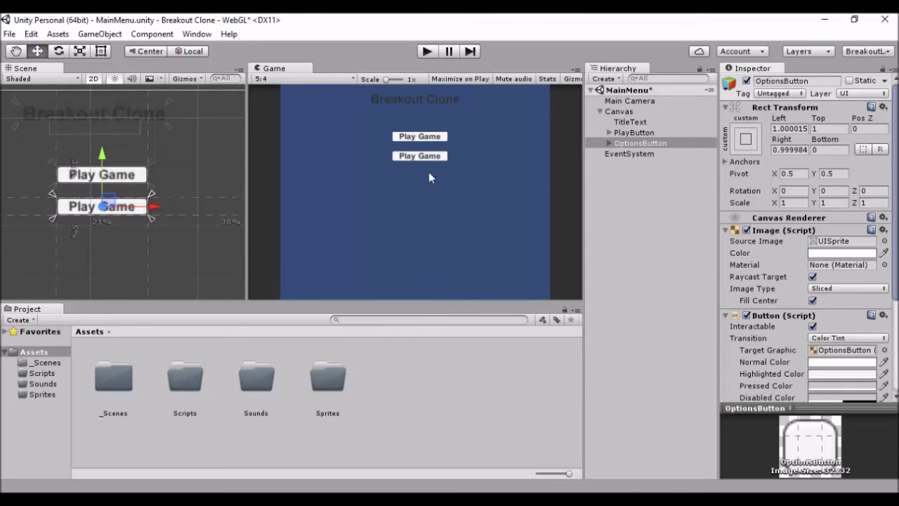
- Change the label text of OptionsButton to "Options"
click(608, 143)
click(628, 154)
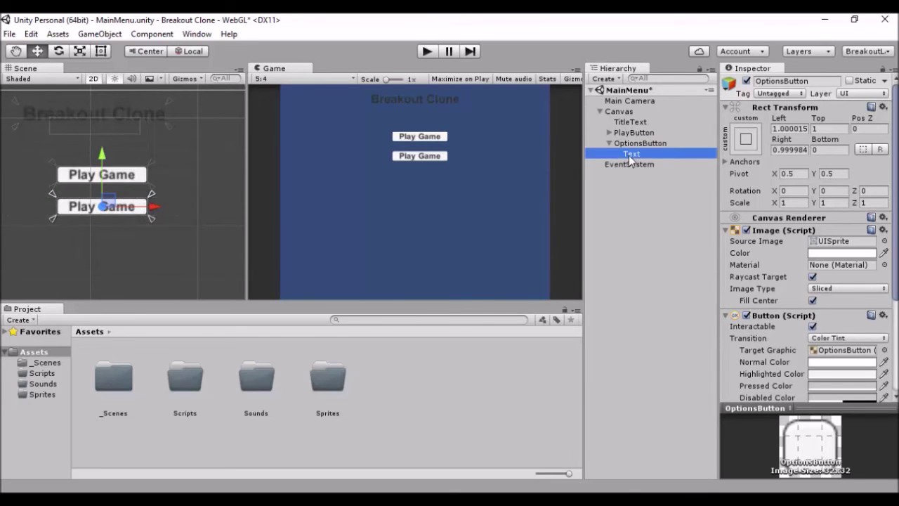
click(808, 257)
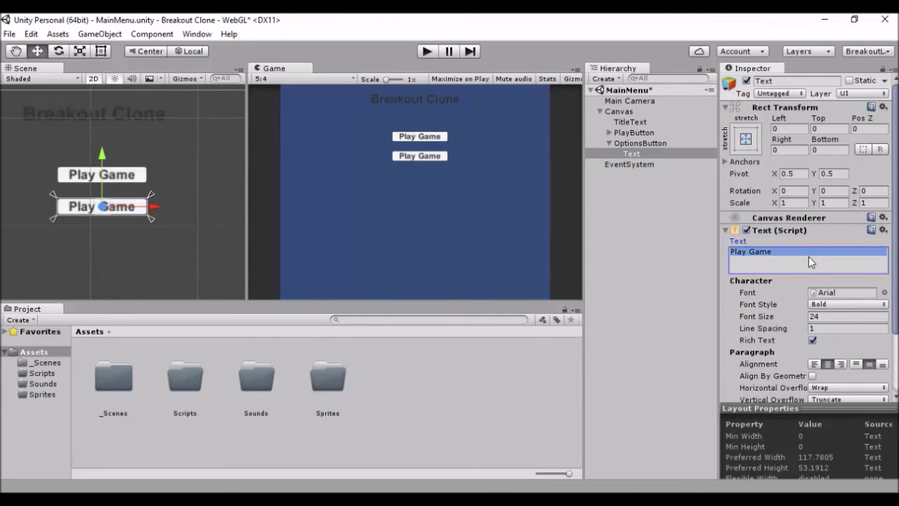
text(Options)
key(Return)
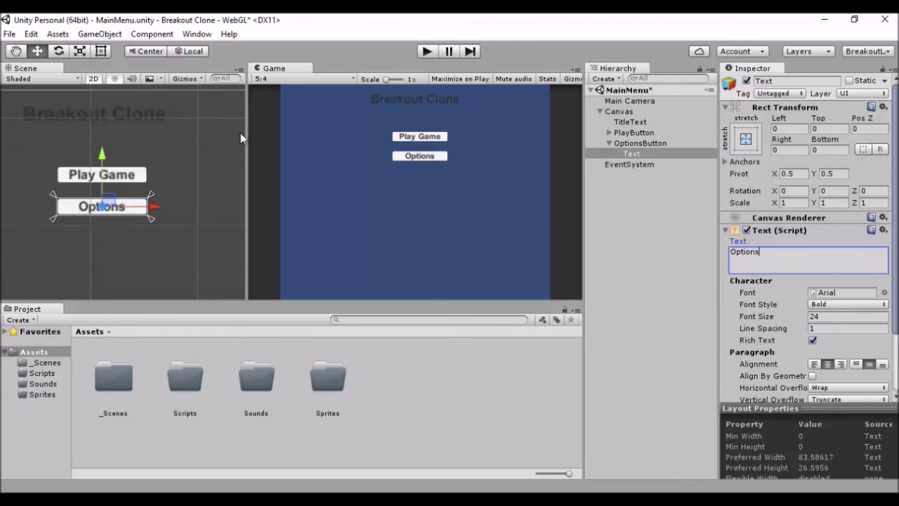
- Widen the Scene view and rename the Canvas object to MainMenu
drag(246, 144, 302, 180)
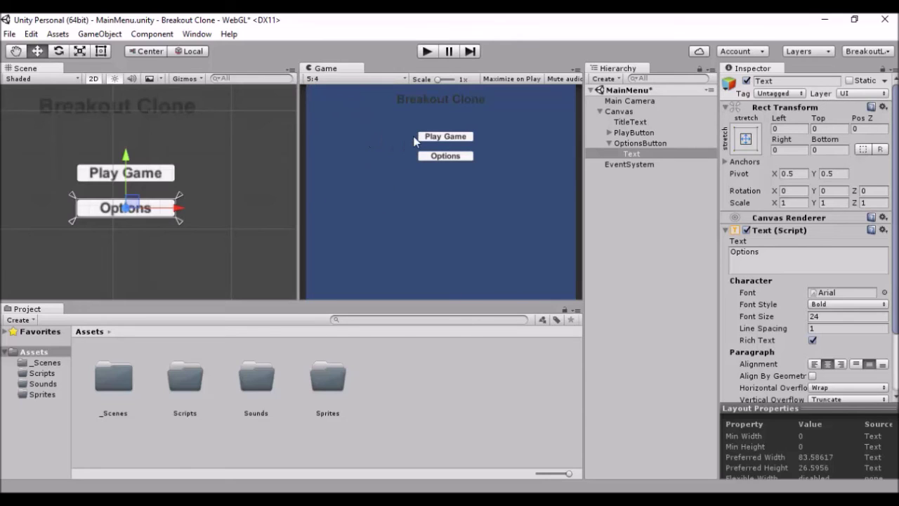
click(258, 184)
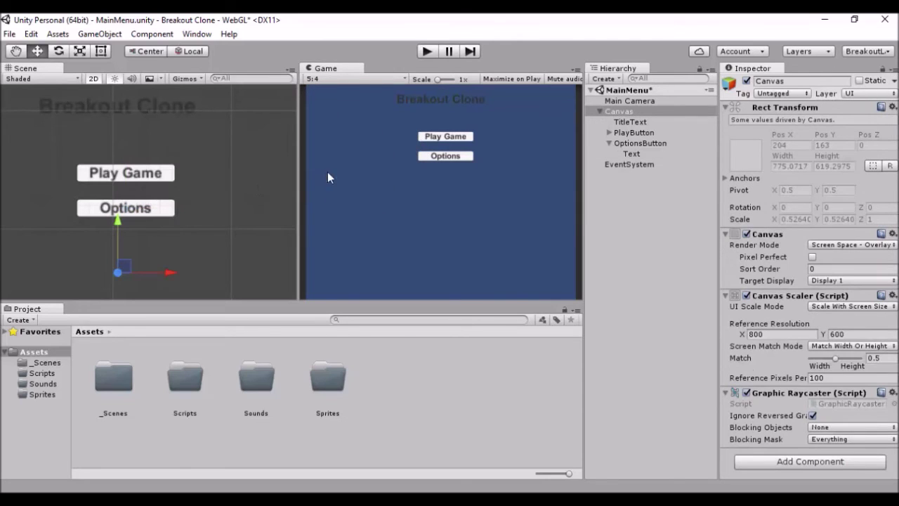
click(170, 209)
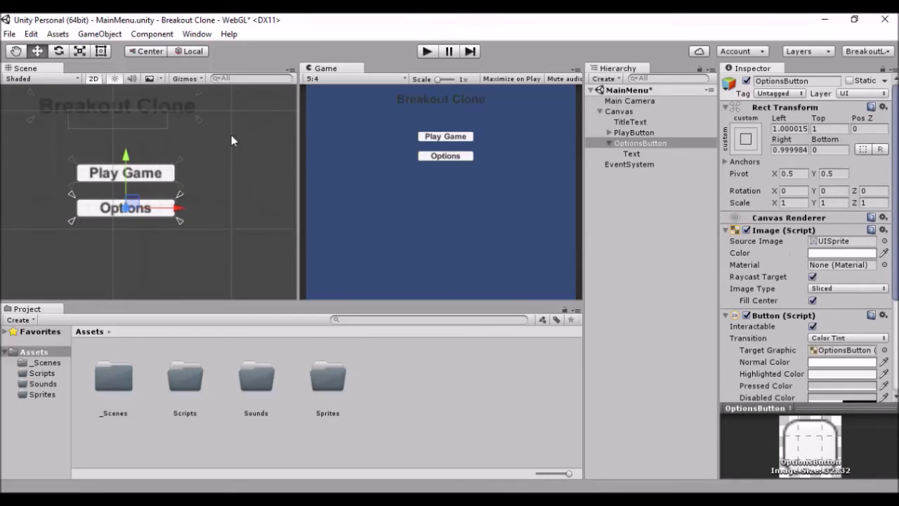
click(608, 143)
click(603, 111)
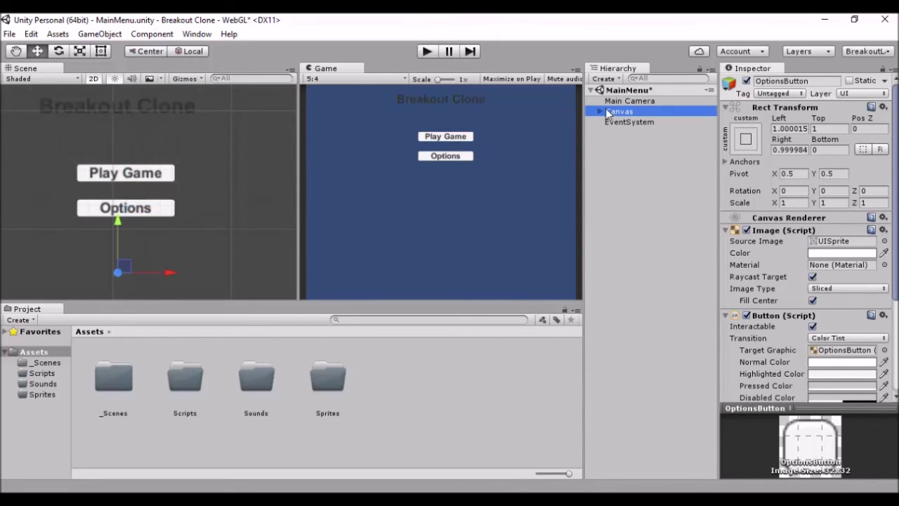
click(774, 81)
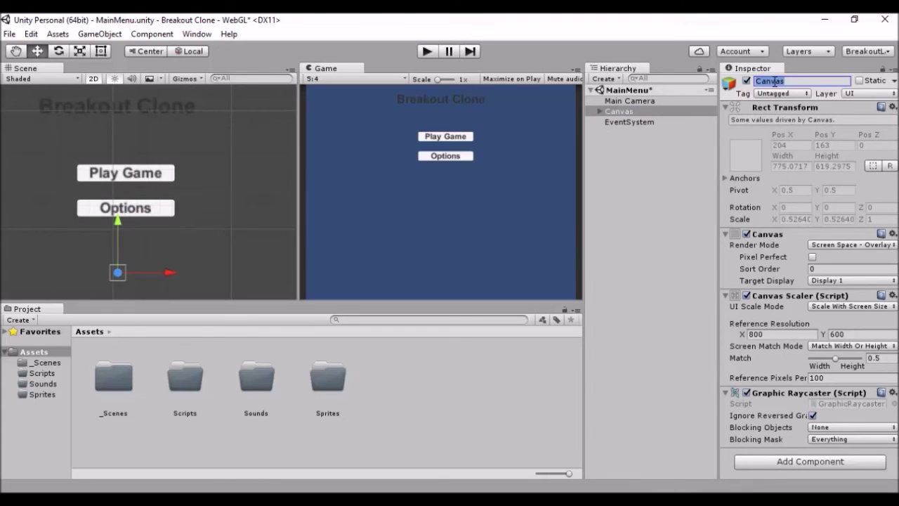
text(MainMenu)
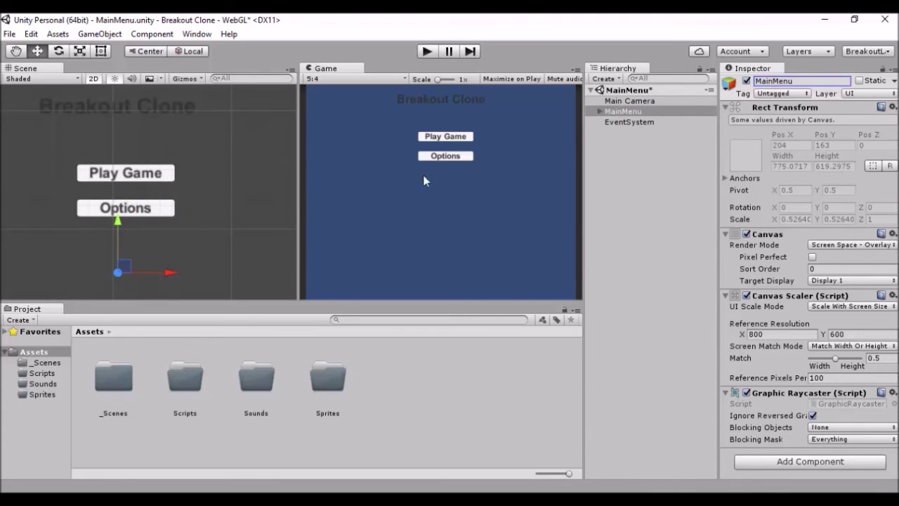
- Duplicate the MainMenu canvas together with its title and buttons
click(592, 181)
click(610, 112)
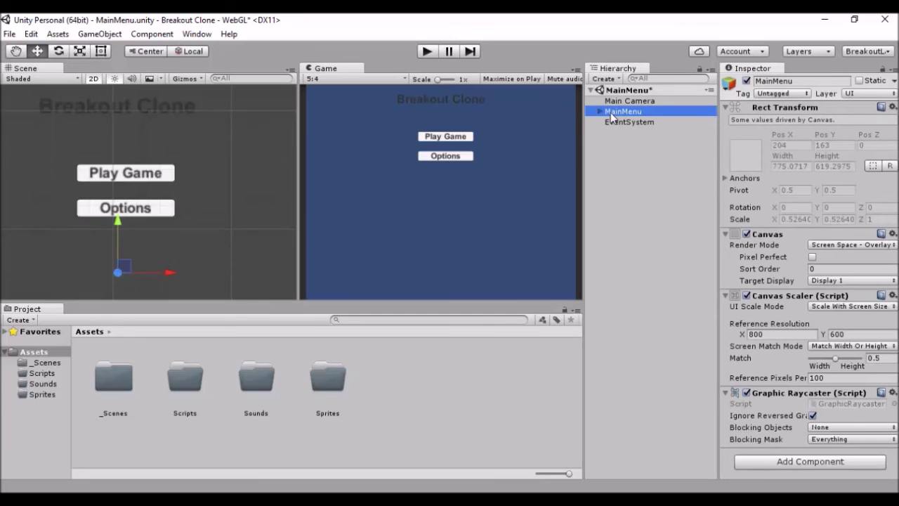
click(599, 111)
click(599, 111)
key(ctrl+d)
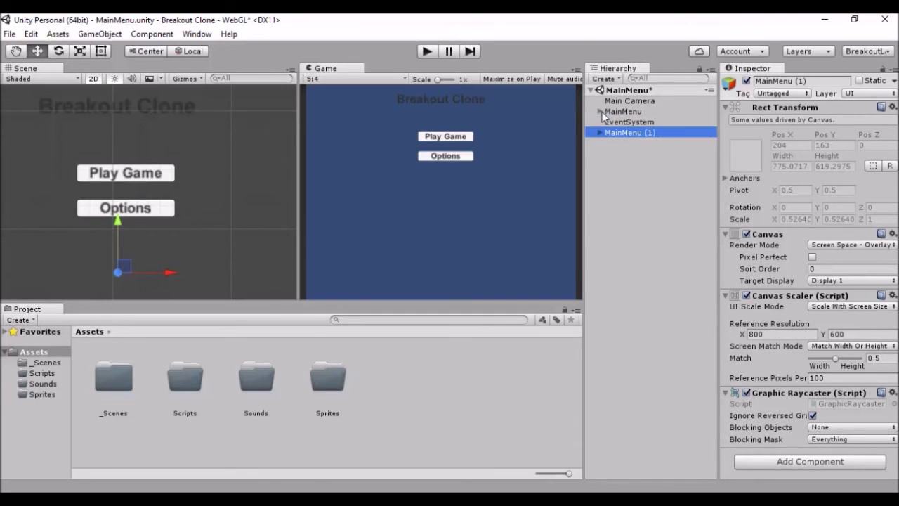
- Rename the original MainMenu canvas to MainMenuCanvas
click(646, 113)
click(800, 81)
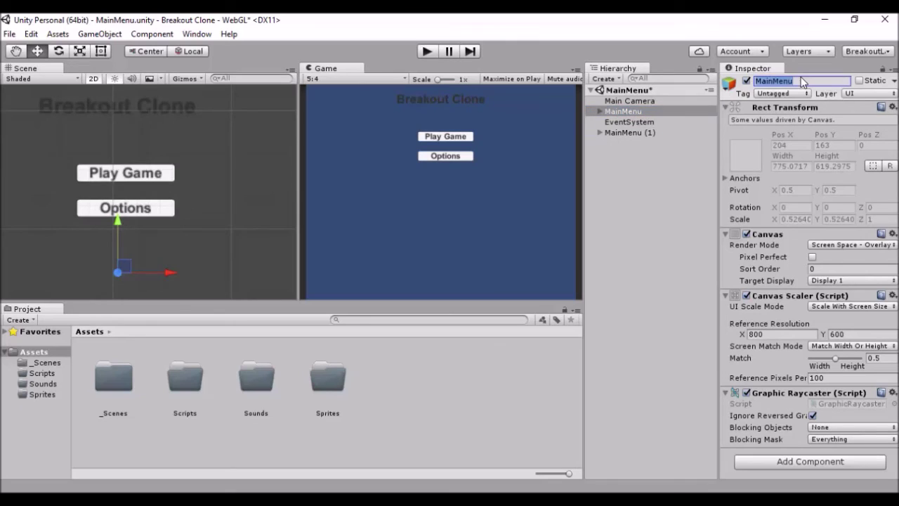
click(802, 81)
text(Canv)
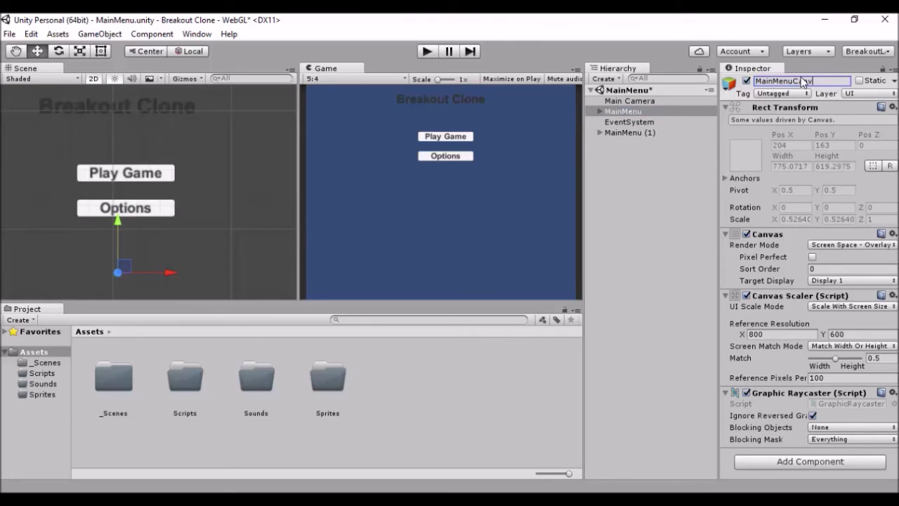
text(as)
key(Return)
- Compare the child objects of both canvases and deactivate MainMenuCanvas
click(594, 134)
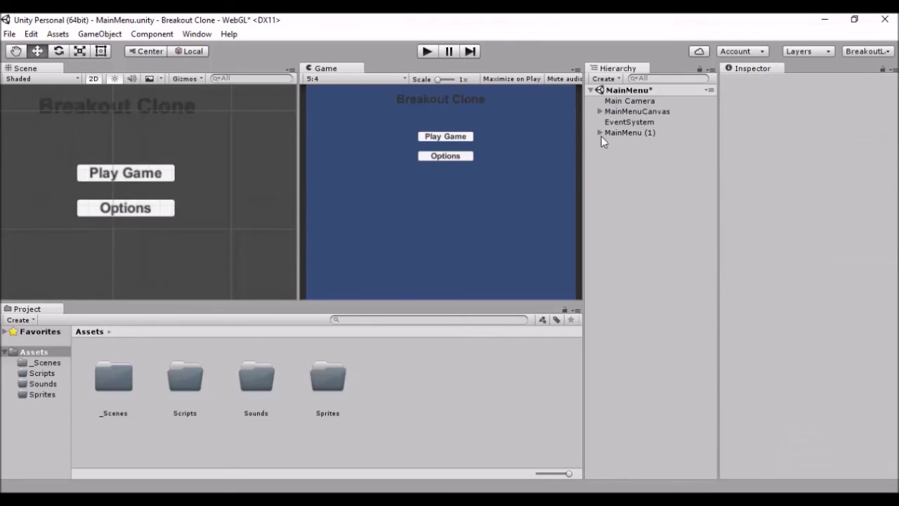
click(601, 133)
click(605, 133)
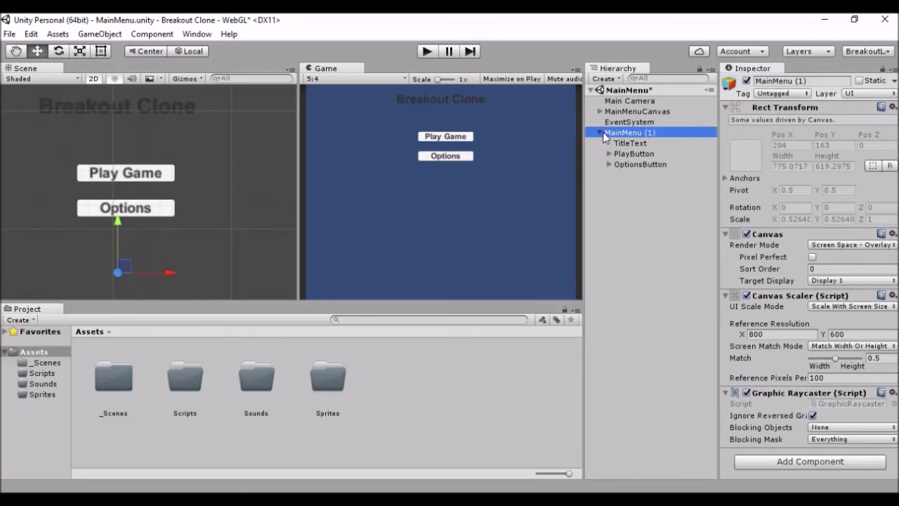
click(601, 133)
click(601, 133)
click(600, 112)
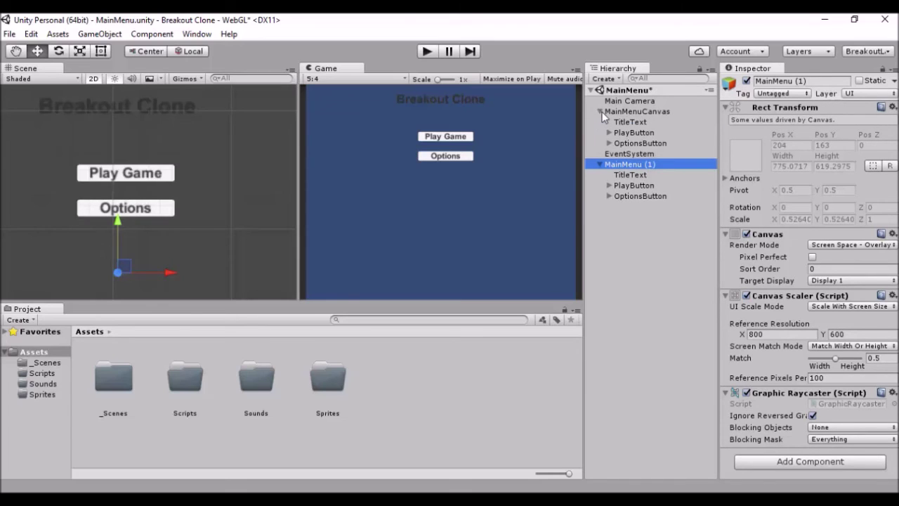
click(604, 112)
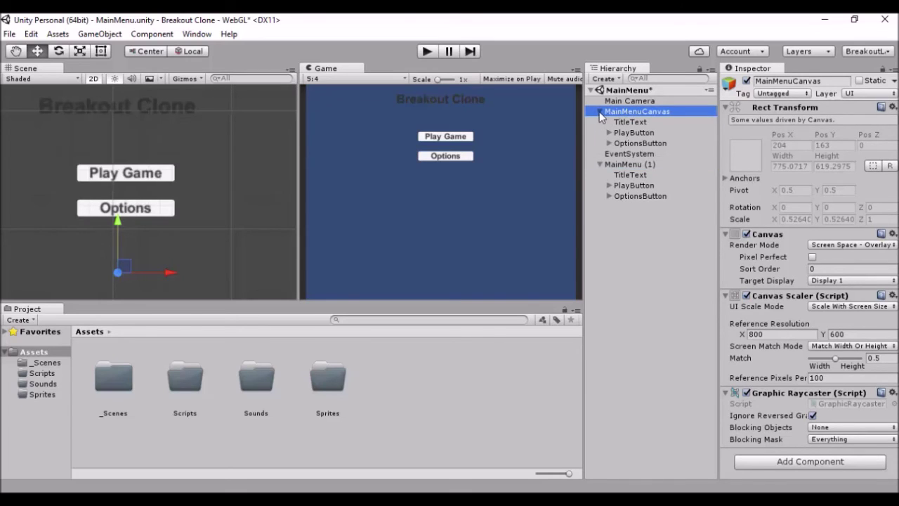
click(600, 112)
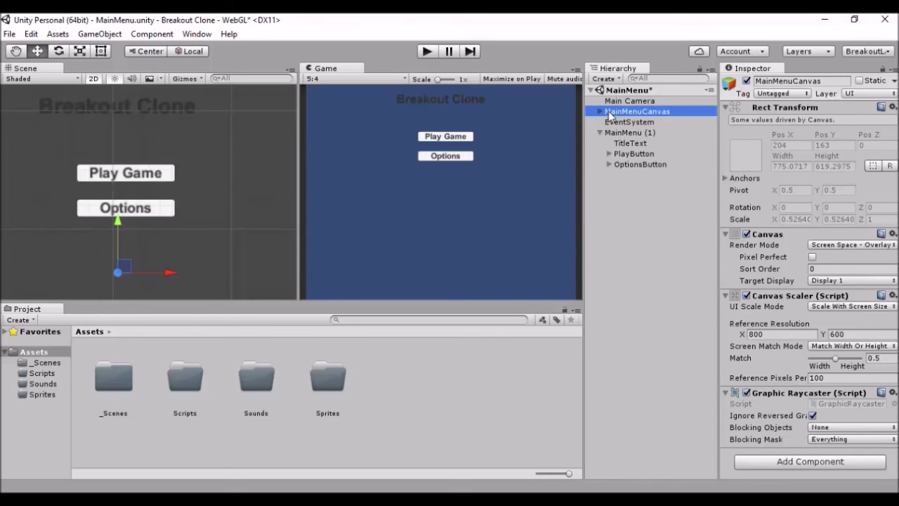
click(746, 81)
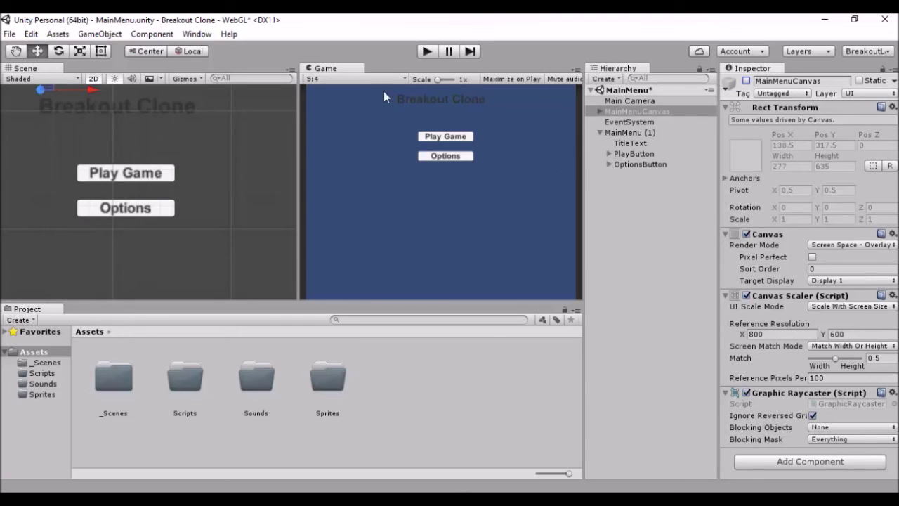
- Rename the duplicated canvas MainMenu (1) to OptionsMenuCanvas
click(600, 132)
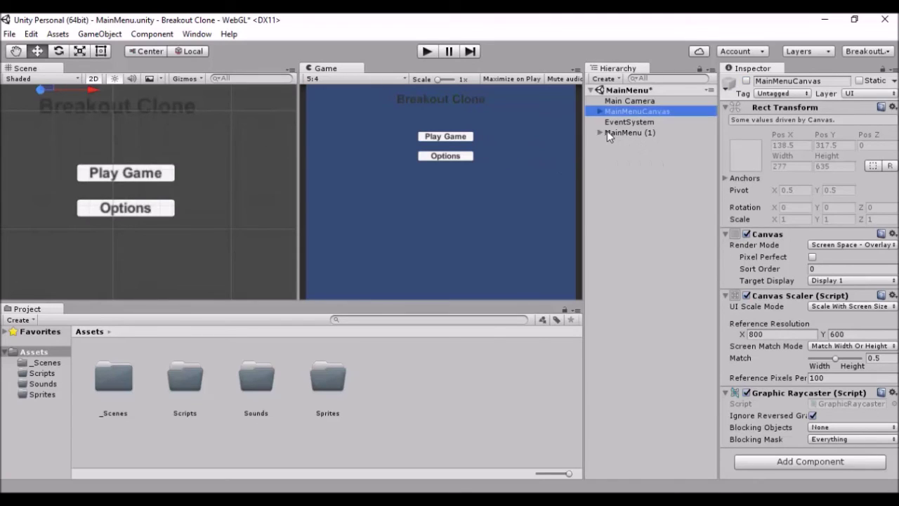
click(605, 131)
click(781, 83)
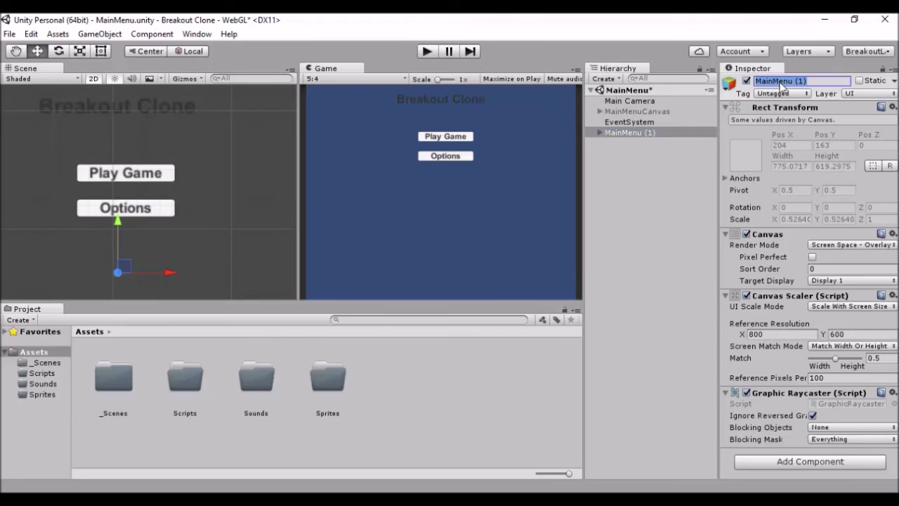
text(Option)
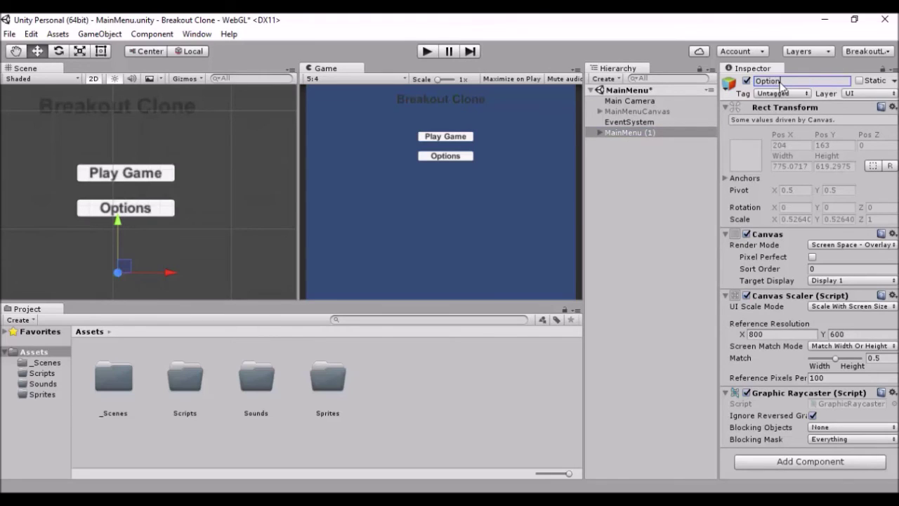
text(sMenuCanvsd)
key(Return)
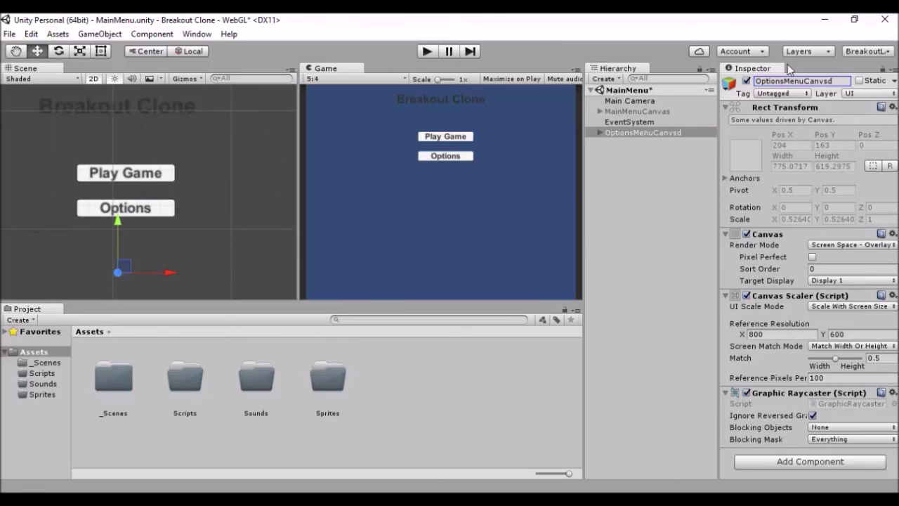
click(840, 82)
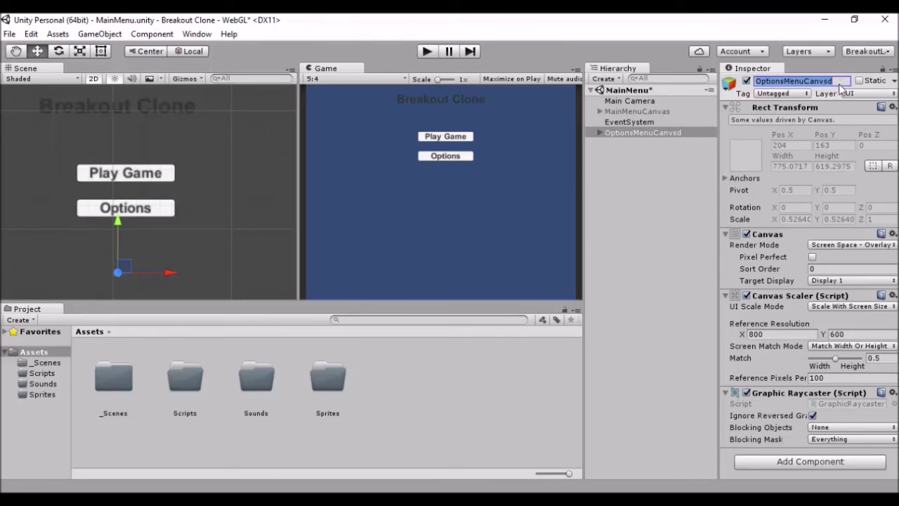
click(837, 83)
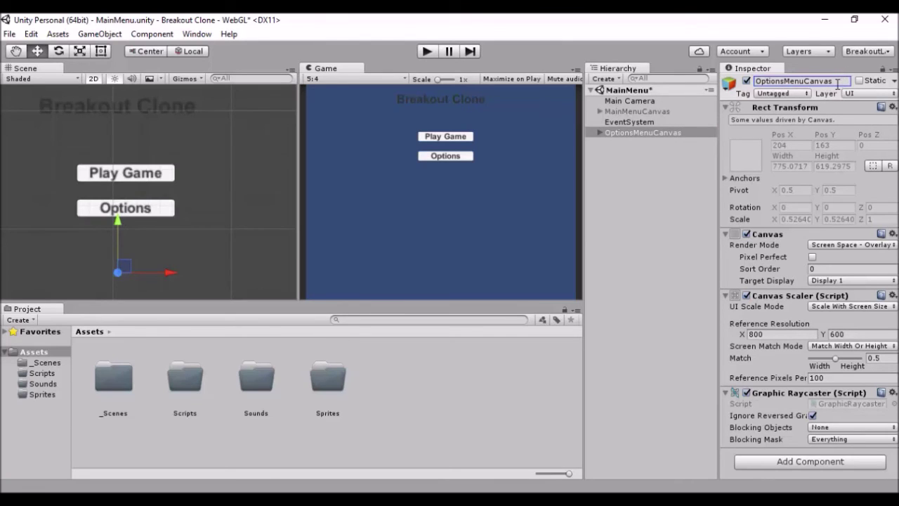
- Rename the TitleText object inside OptionsMenuCanvas to Options
click(595, 134)
click(600, 132)
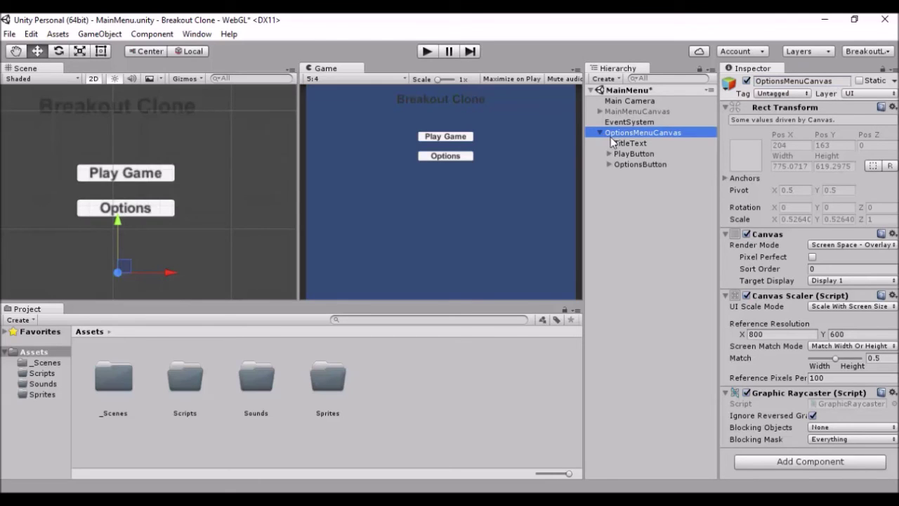
click(624, 144)
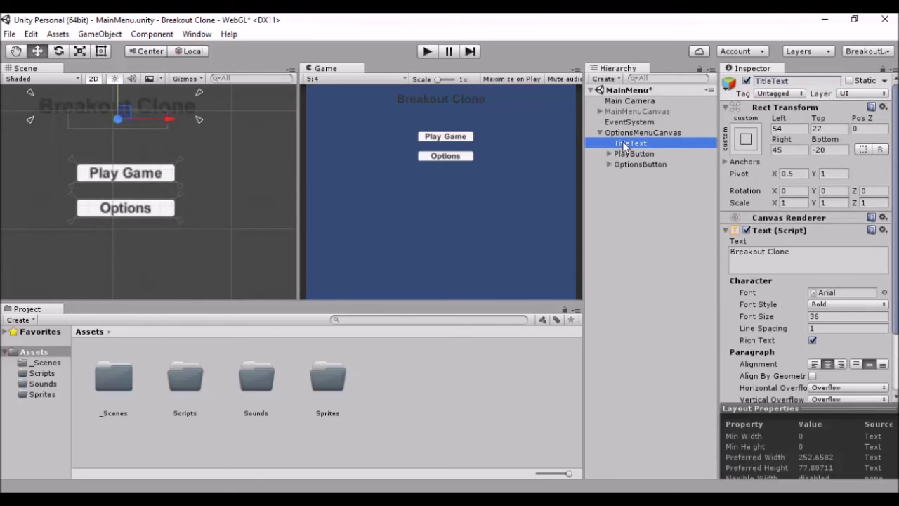
click(769, 81)
text(Options)
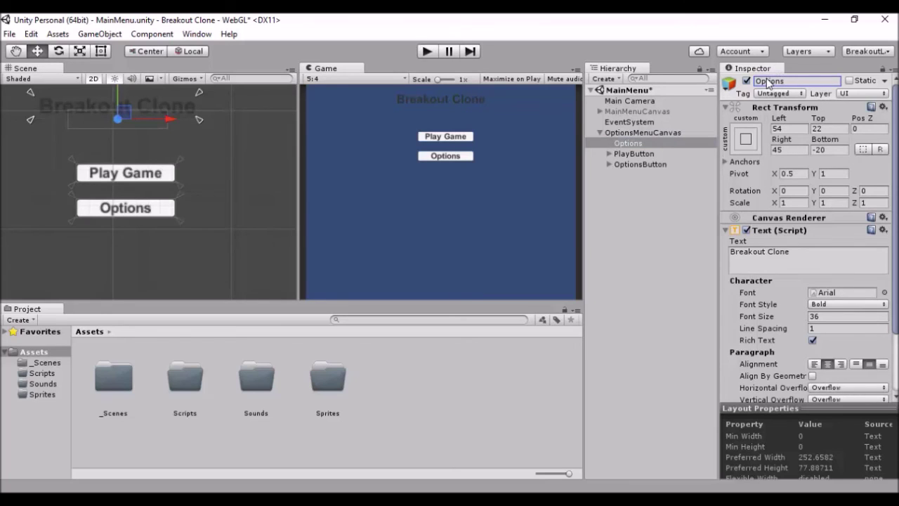
- Replace the displayed title text in OptionsMenuCanvas with "Options"
double_click(775, 252)
click(774, 253)
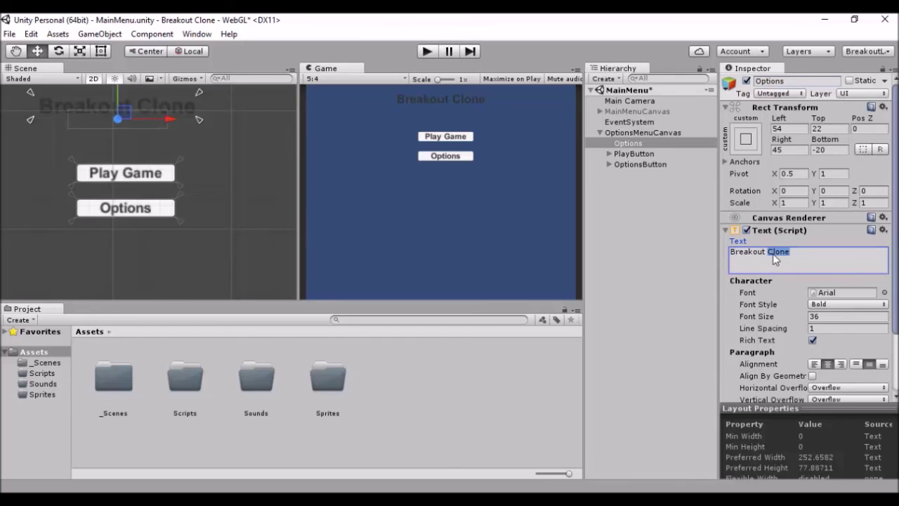
key(ctrl+a)
text(Options)
key(Return)
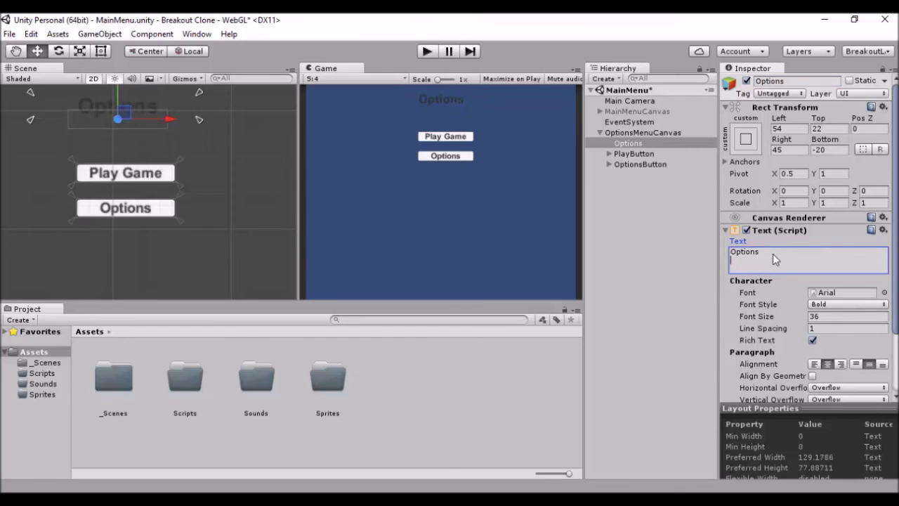
- Extend the name of the options title object to OptionsText
click(799, 82)
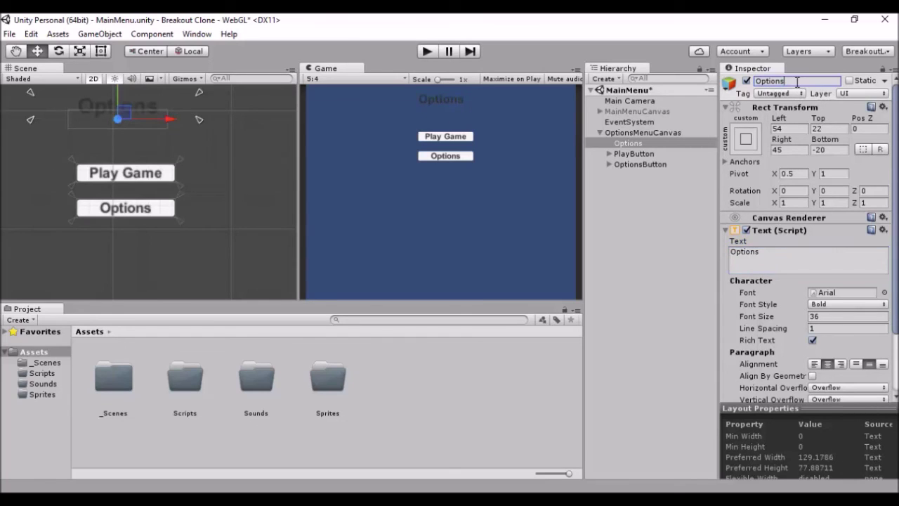
text(Text)
key(Return)
- Rename the PlayButton object inside OptionsMenuCanvas to SoundControl
click(608, 154)
click(633, 154)
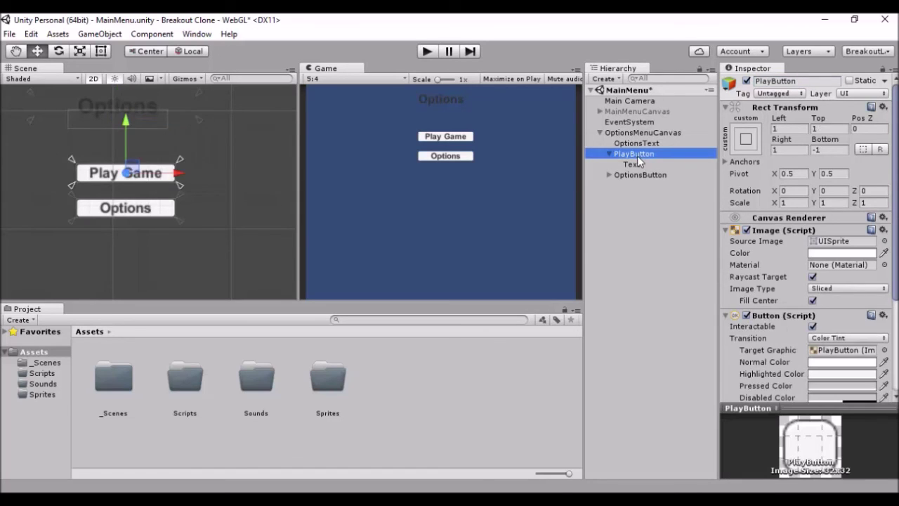
click(783, 83)
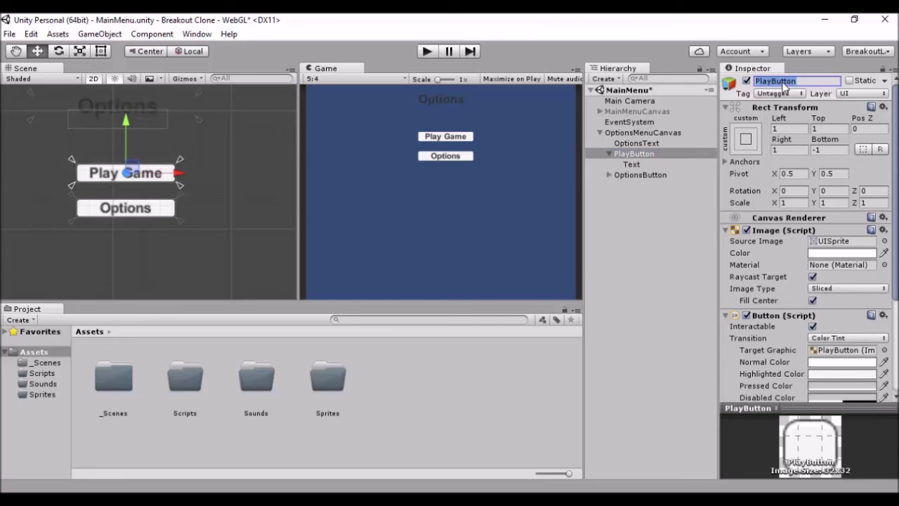
text(SoundControl)
key(Return)
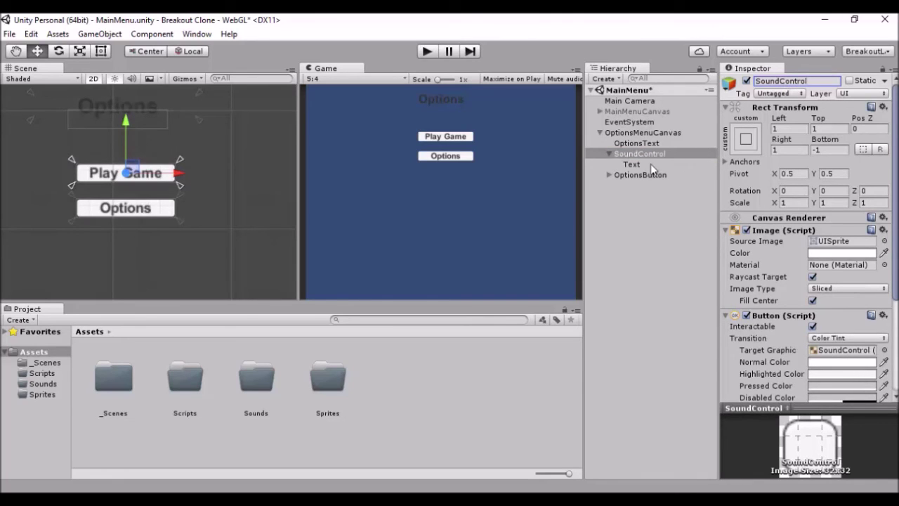
- Replace the label text of the SoundControl button with "Sound ON/OFF"
click(632, 174)
click(631, 163)
click(784, 251)
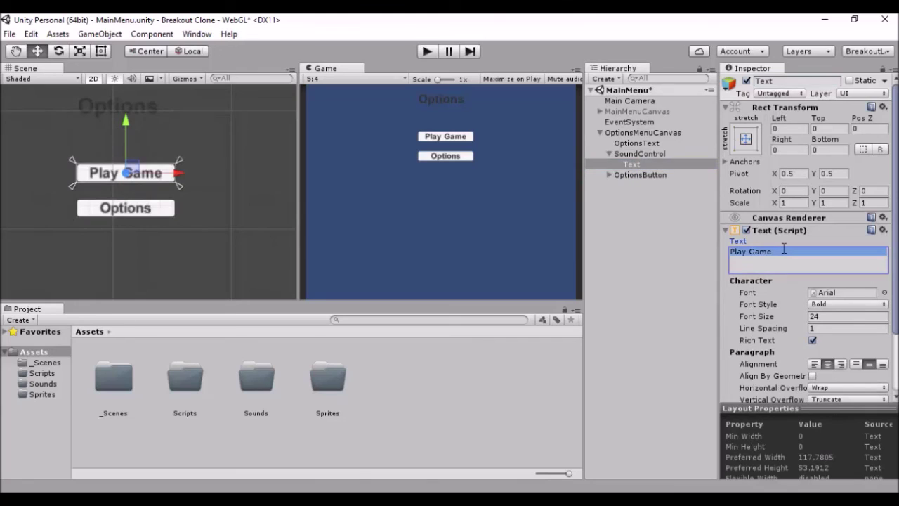
text(Soun)
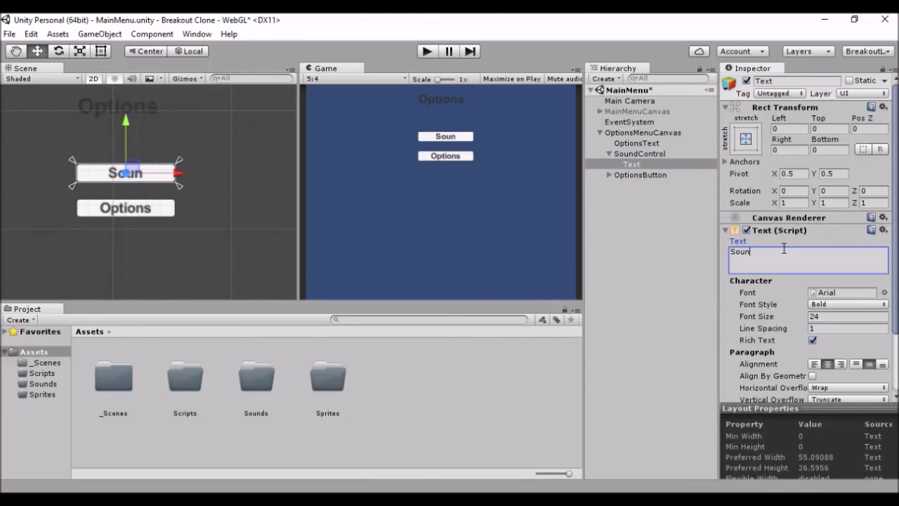
text(d O)
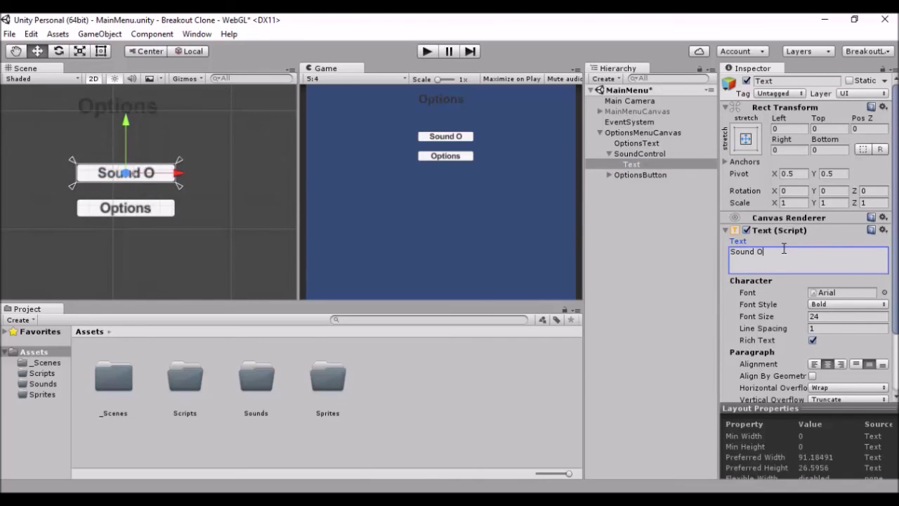
text(N/OFF)
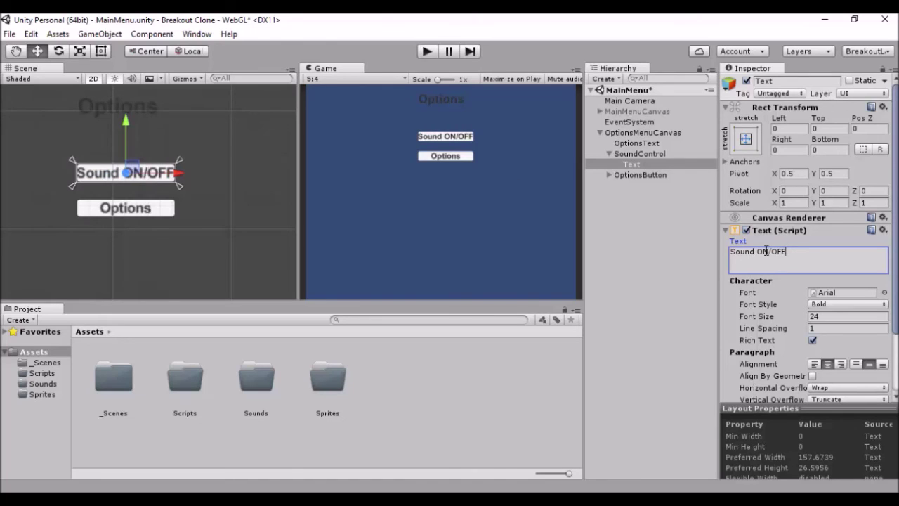
- Set the font size of the SoundControl button's label to 20
click(852, 318)
text(22)
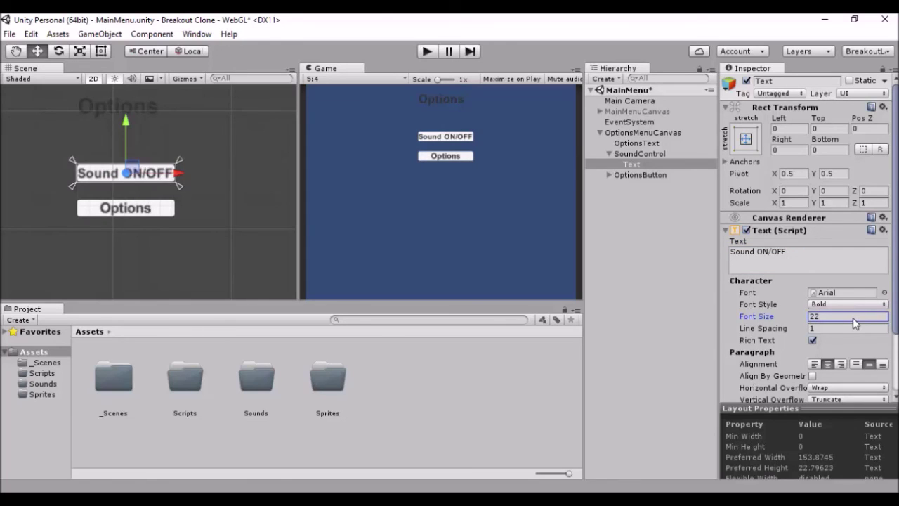
key(BackSpace)
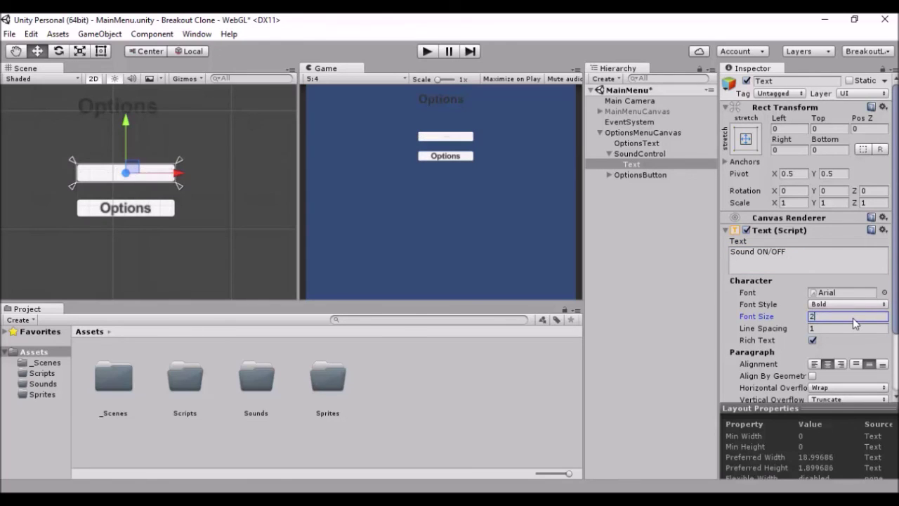
text(0)
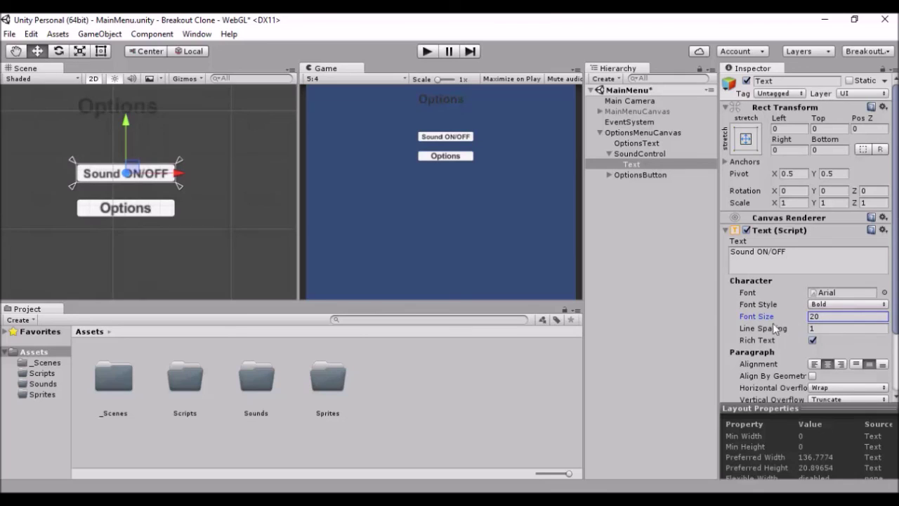
- Expand the OptionsButton object inside OptionsMenuCanvas and rename it BackButton
click(608, 175)
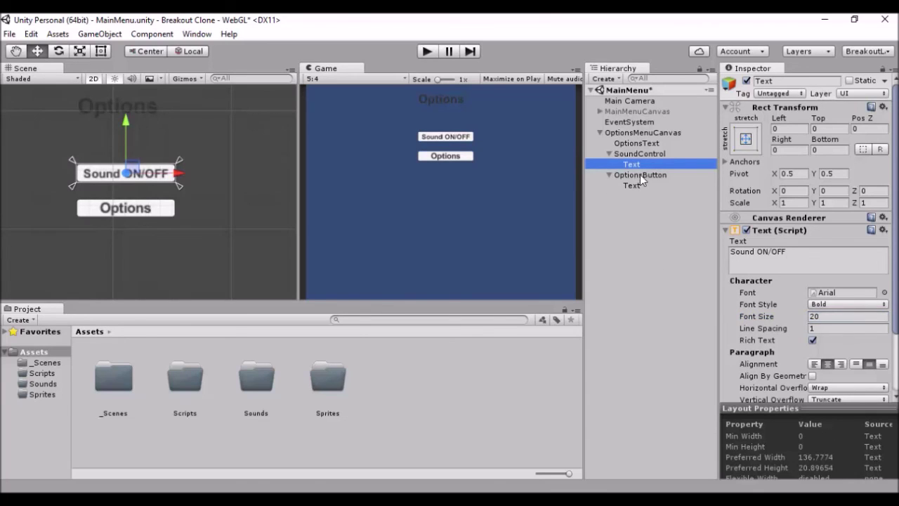
click(639, 176)
click(787, 80)
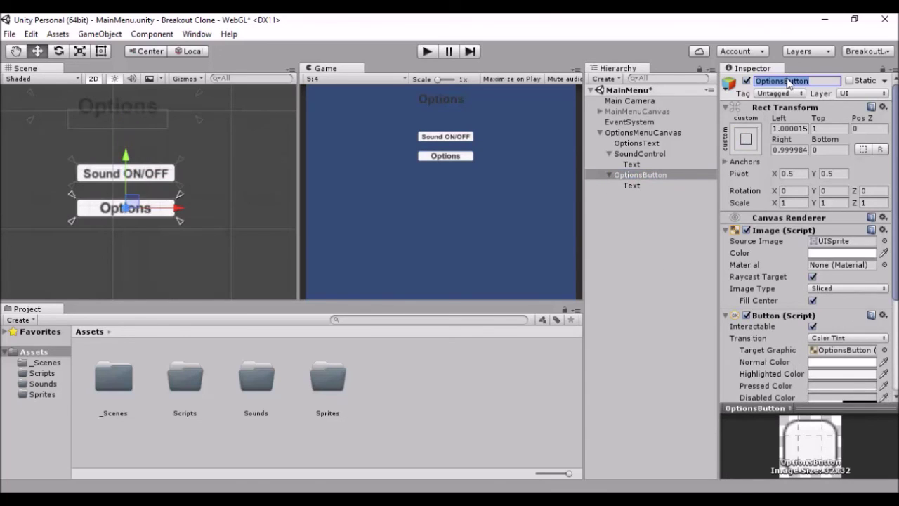
text(BackButton)
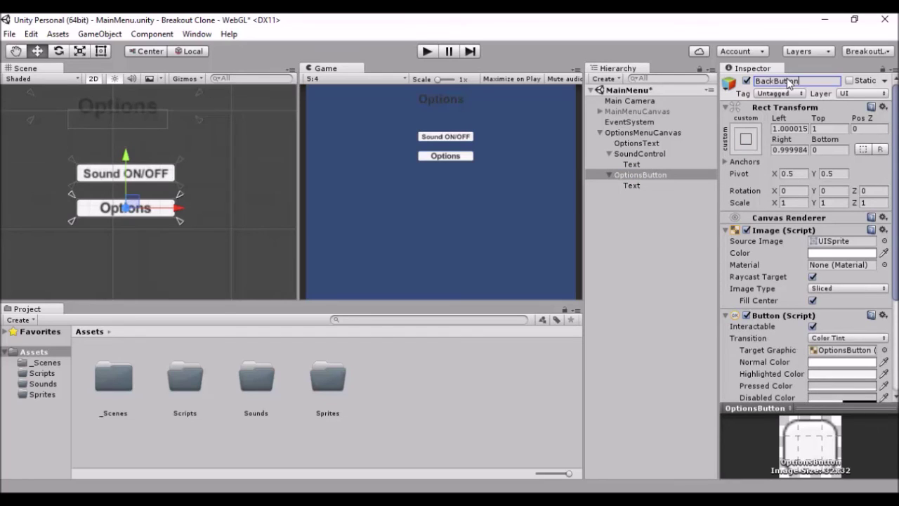
key(Return)
- Replace the label text of BackButton with "Back" and clear the selection
click(627, 186)
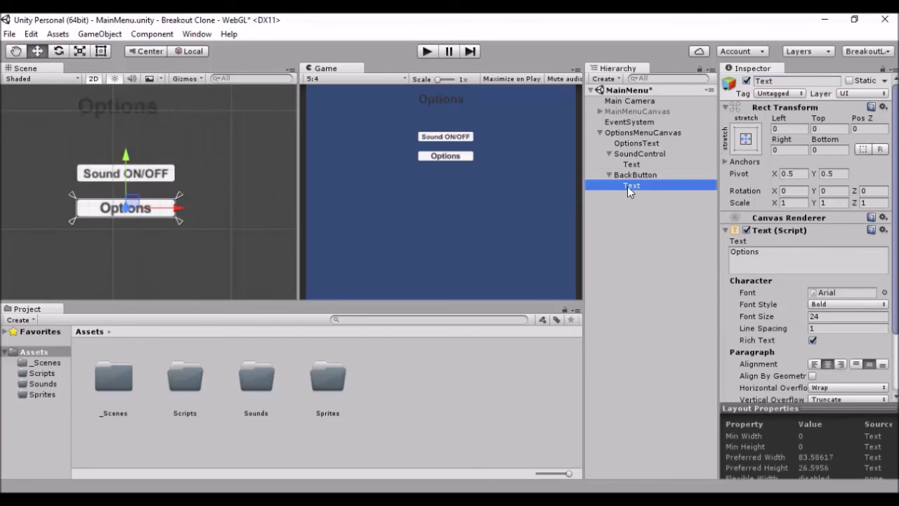
click(766, 252)
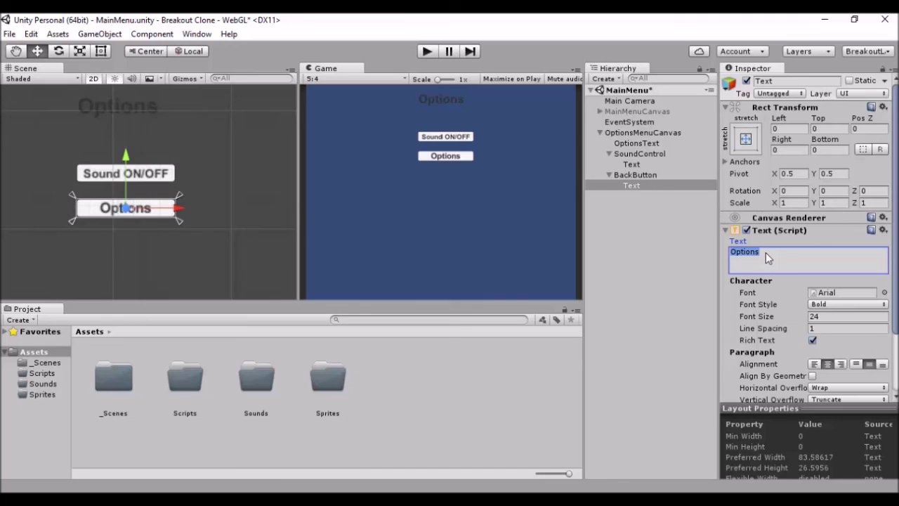
text(Back)
key(Return)
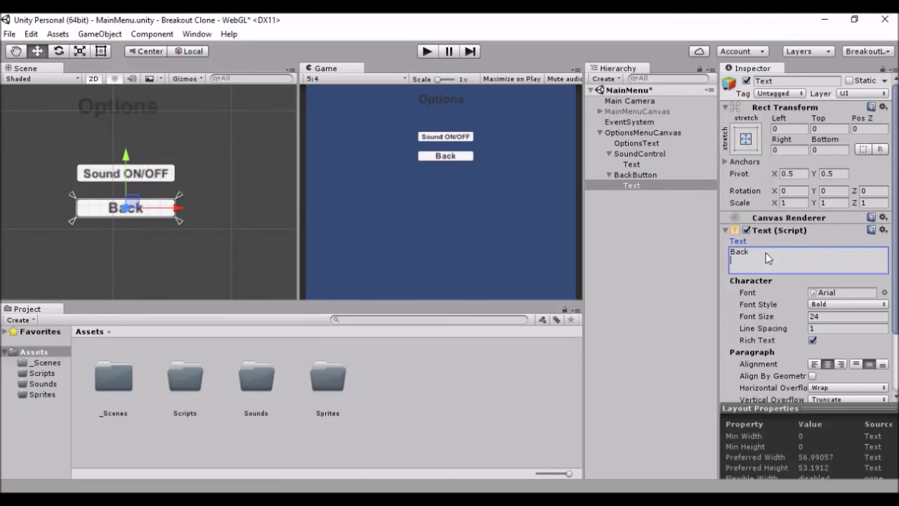
click(676, 266)
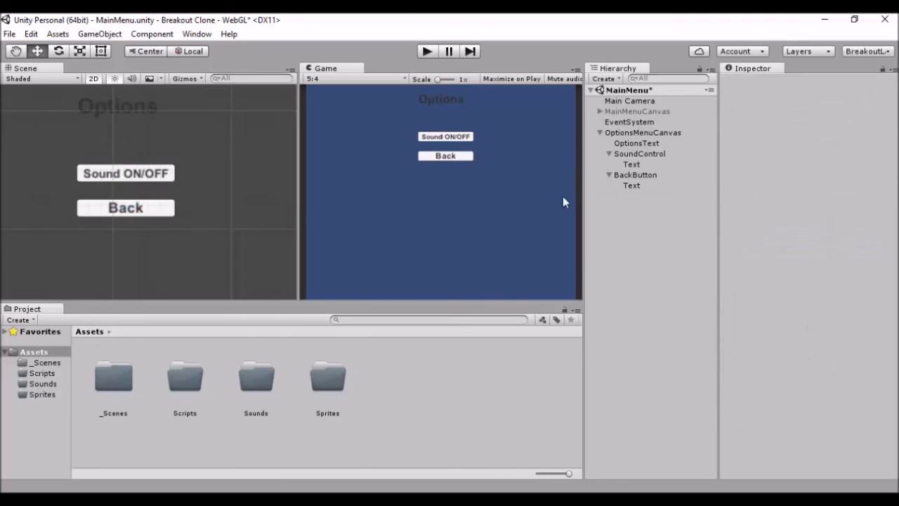
- Collapse BackButton, SoundControl and the whole OptionsMenuCanvas branch in the object tree
click(609, 175)
click(608, 153)
click(600, 132)
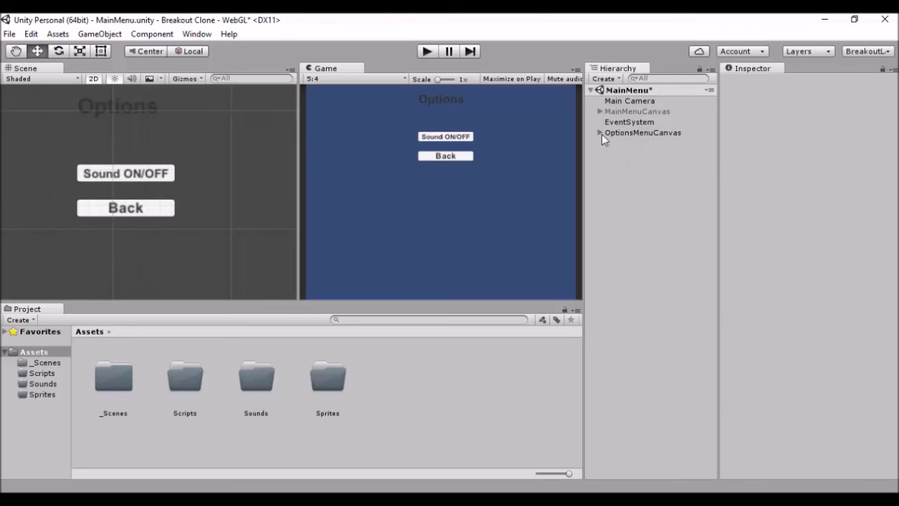
- Deactivate OptionsMenuCanvas and activate MainMenuCanvas to display only the main menu
click(615, 132)
click(747, 82)
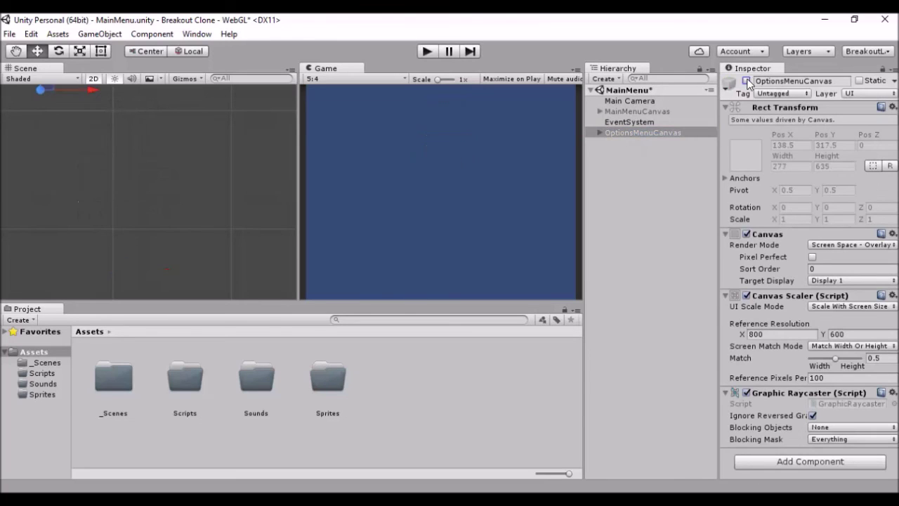
click(675, 111)
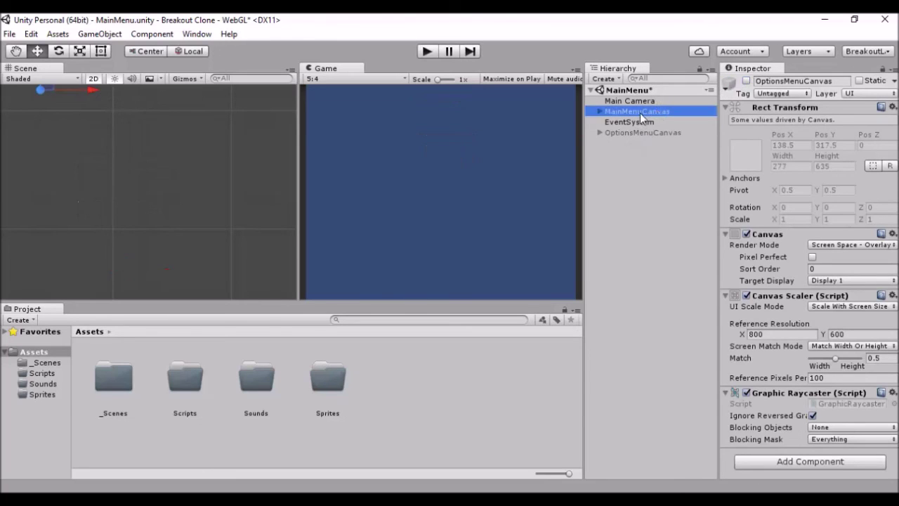
click(746, 82)
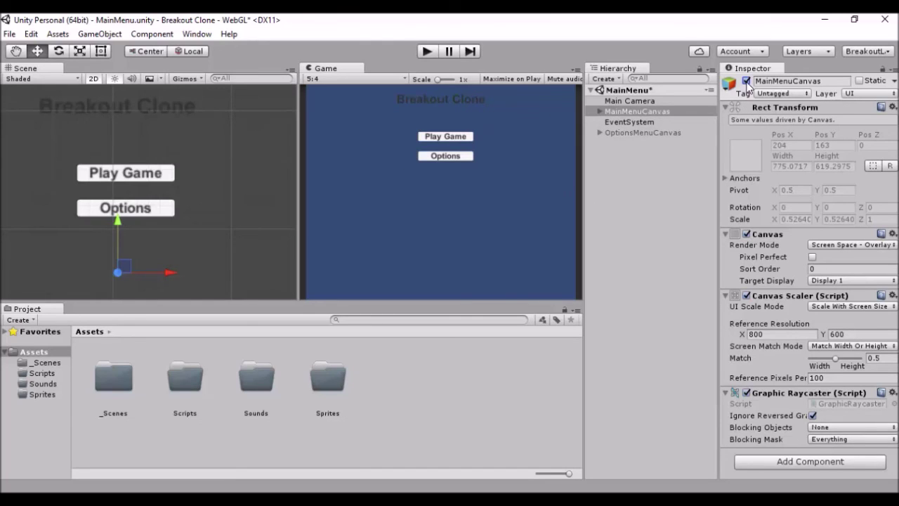
- Deactivate MainMenuCanvas and reactivate OptionsMenuCanvas to display only the options menu
click(746, 82)
click(675, 133)
click(745, 81)
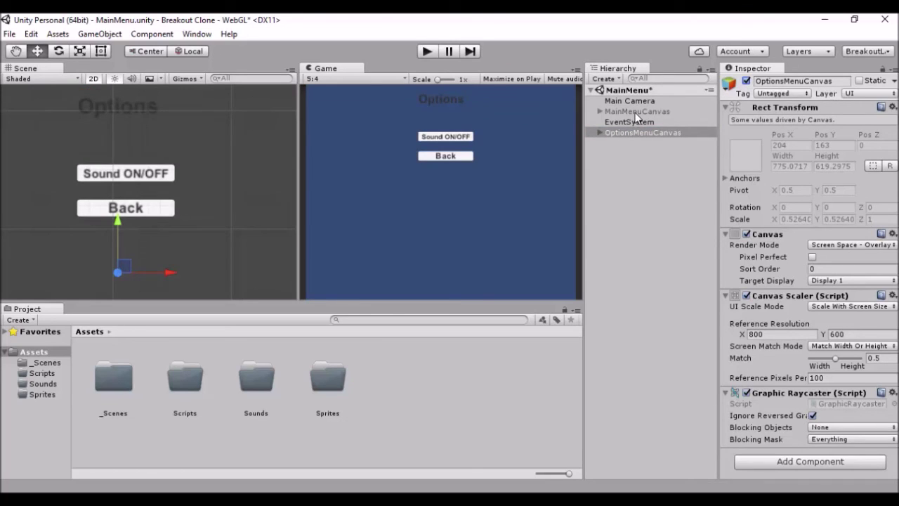
- Toggle MainMenuCanvas on and off repeatedly to compare its layout with the options menu, leaving it active
click(637, 114)
click(747, 82)
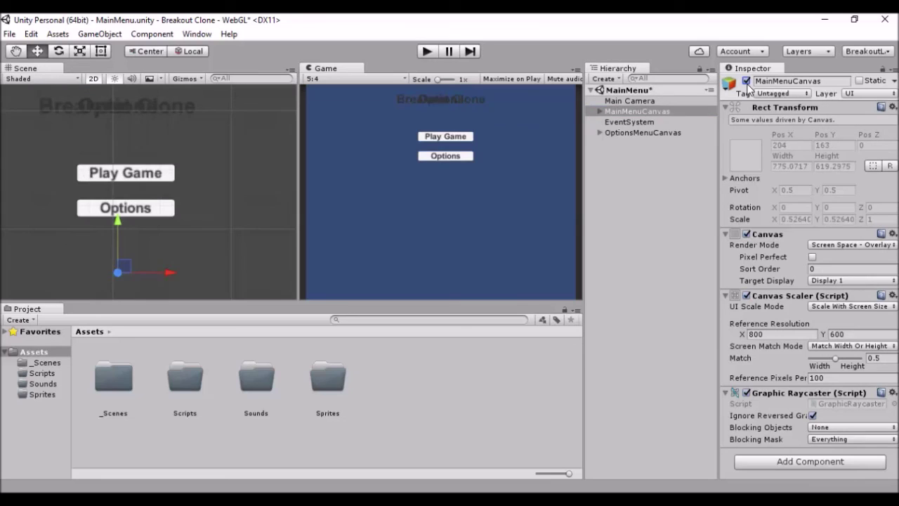
click(746, 82)
click(746, 82)
click(747, 82)
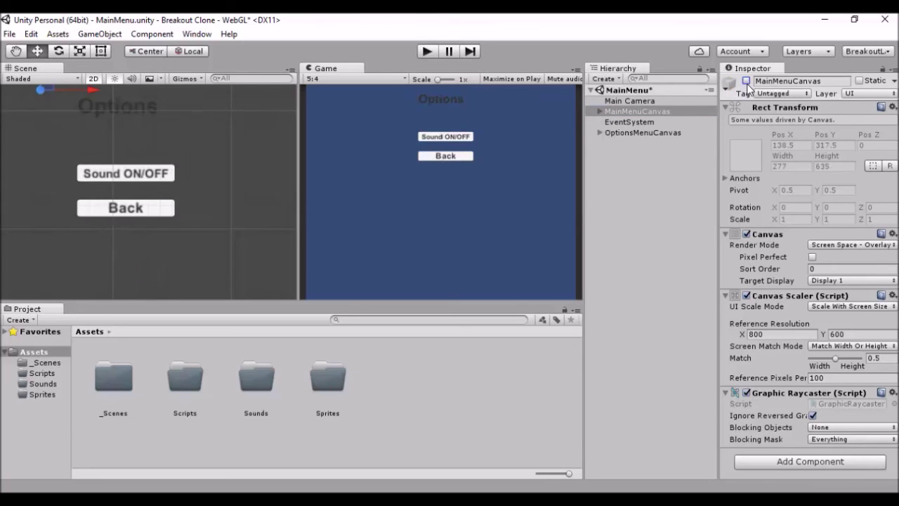
click(746, 81)
click(746, 81)
click(746, 82)
click(746, 81)
click(747, 81)
click(746, 81)
click(747, 82)
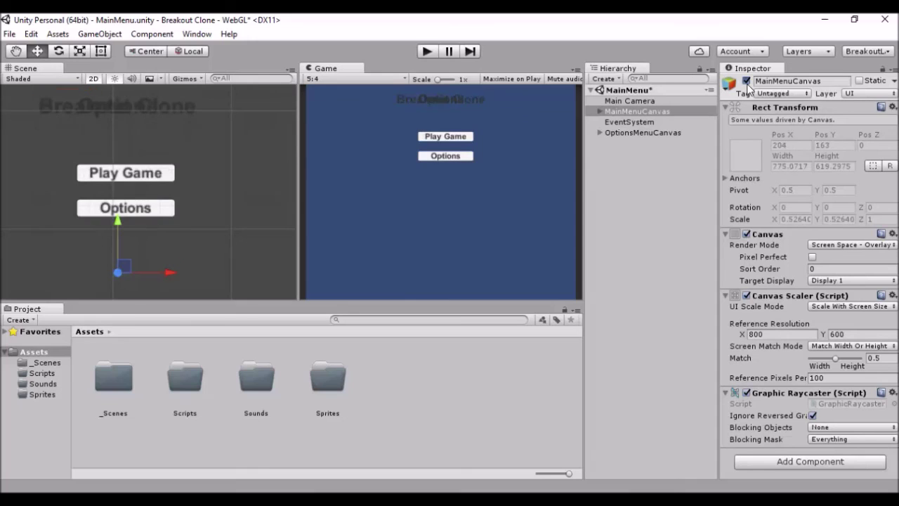
click(746, 82)
click(747, 82)
click(747, 82)
click(746, 81)
click(747, 81)
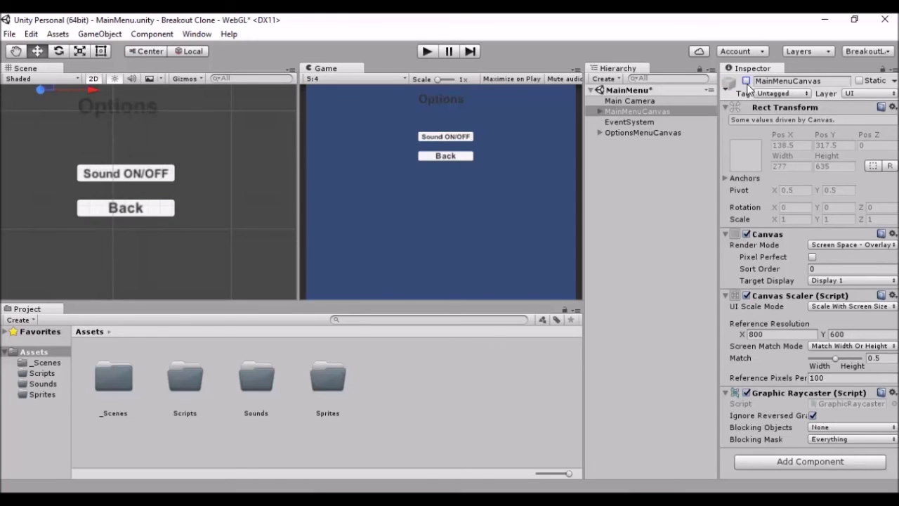
click(746, 82)
click(746, 81)
click(746, 82)
click(746, 81)
click(746, 81)
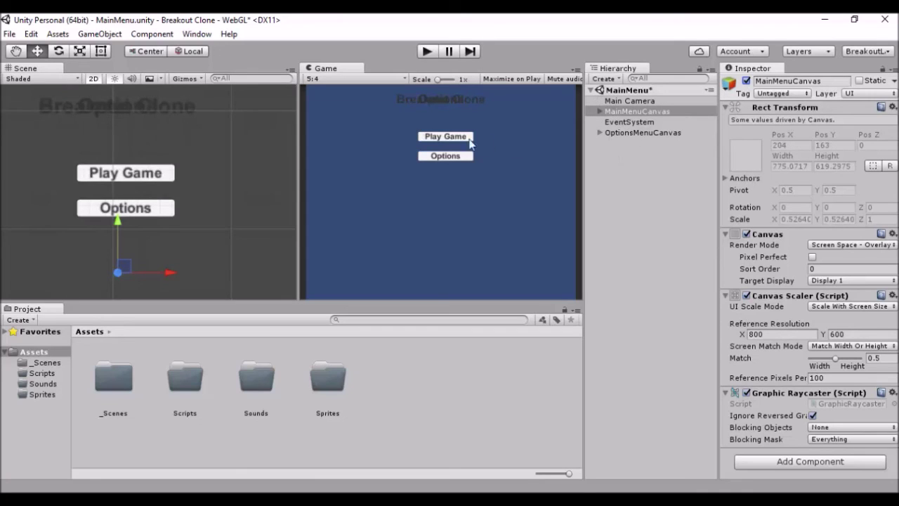
click(747, 81)
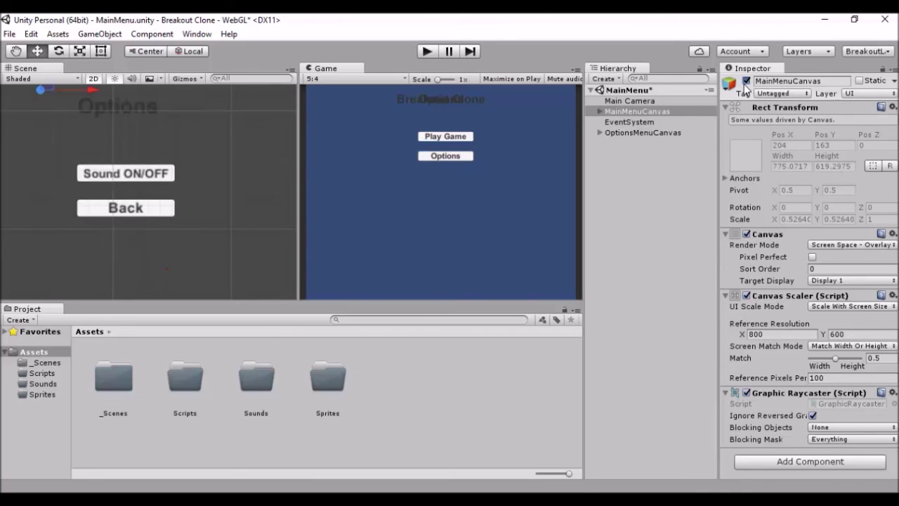
click(747, 81)
click(747, 82)
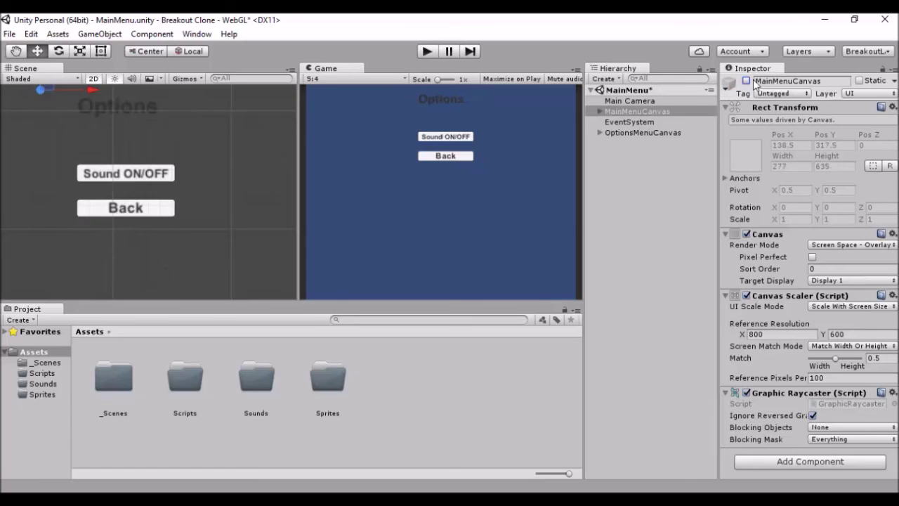
click(746, 81)
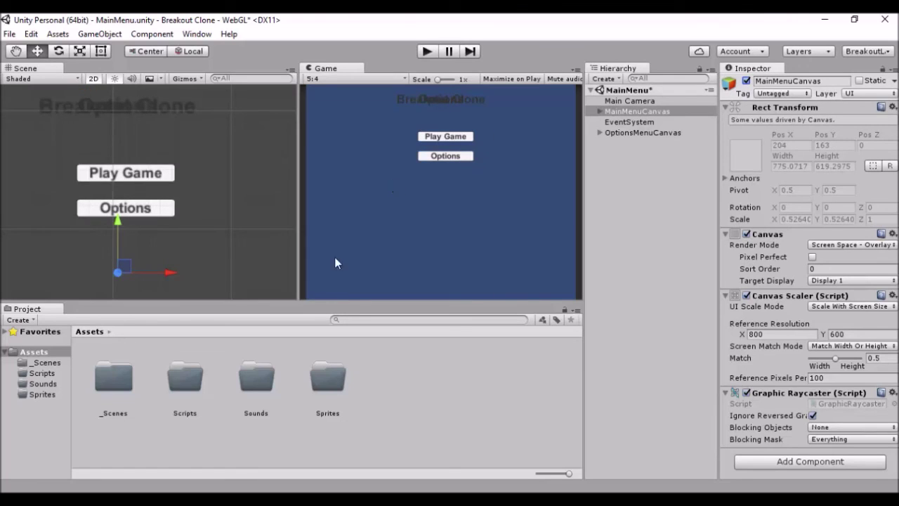
- Open the _Scenes folder in the project assets and clear the selection
double_click(127, 385)
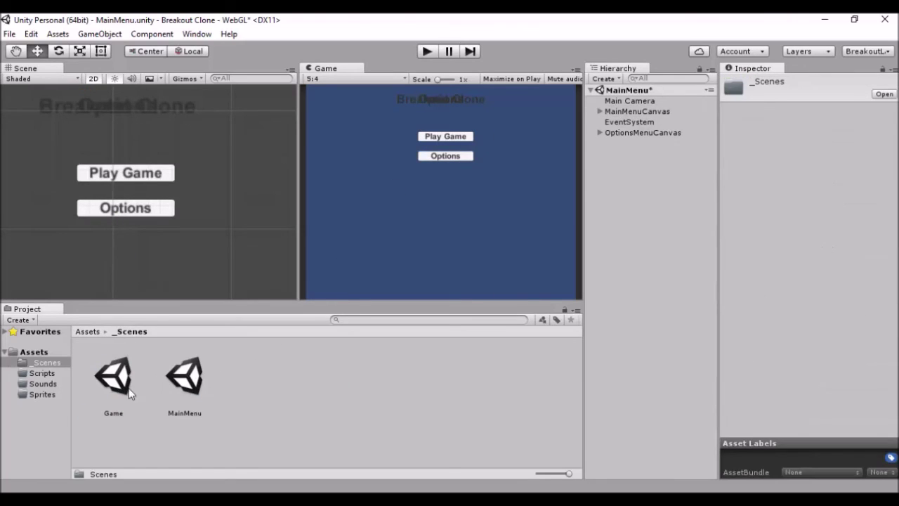
click(639, 214)
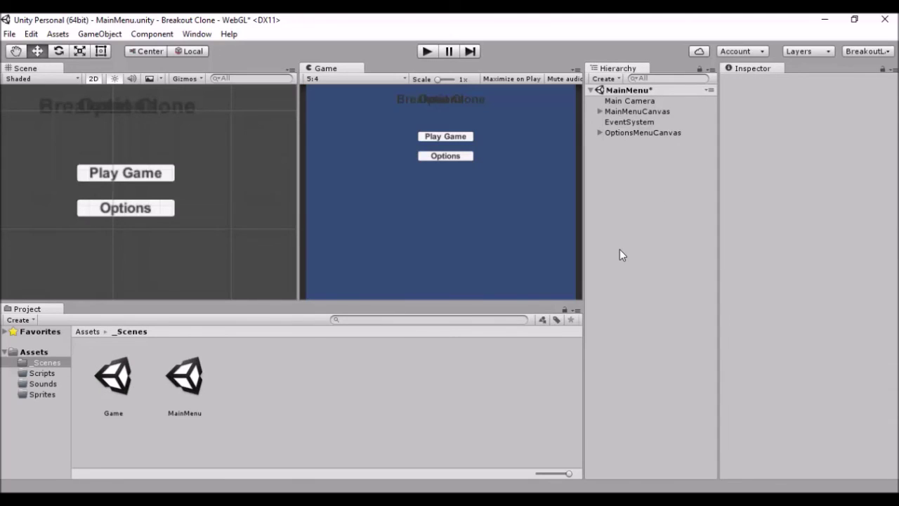